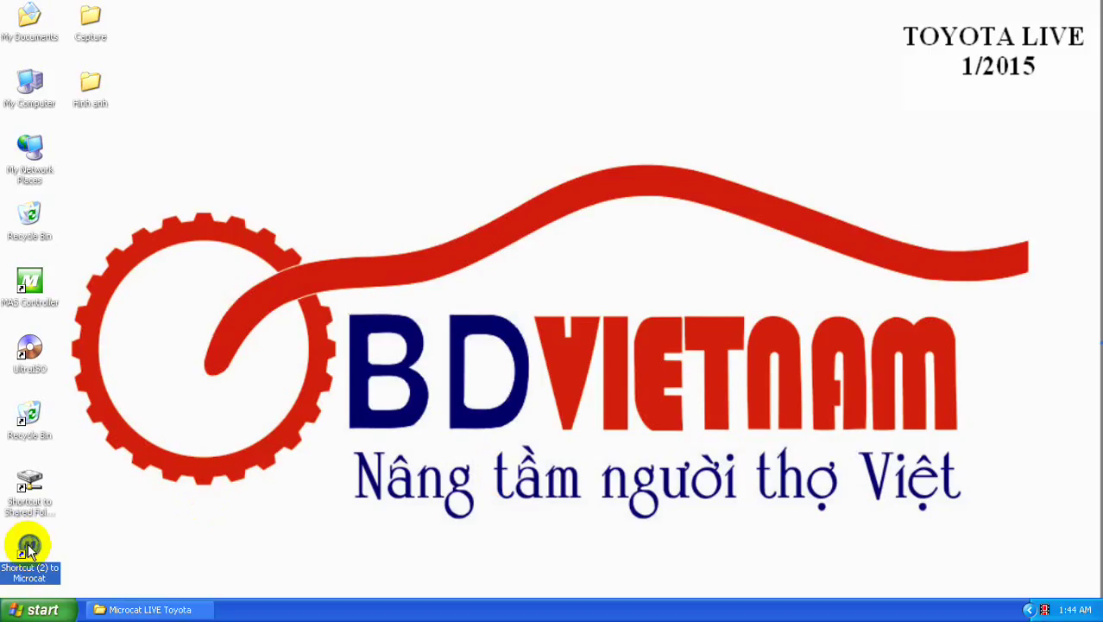
- Launch Microcat LIVE from its Windows XP desktop shortcut to reach the Toyota log-on screen
double_click(29, 550)
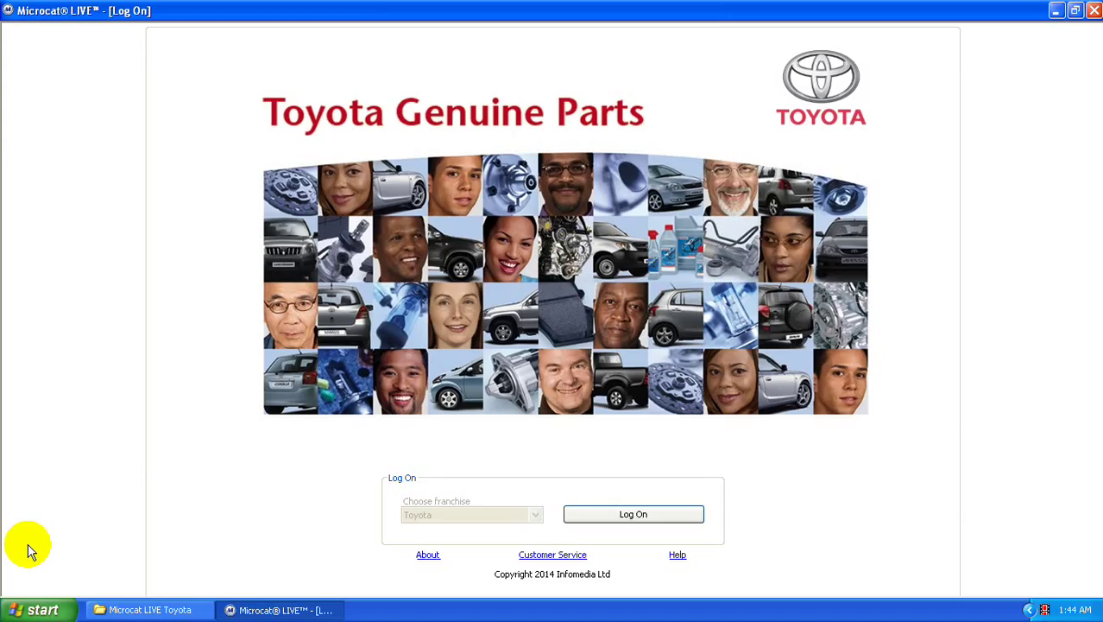
- Log on with the Toyota franchise and bring up the Identify Vehicle model gallery
click(606, 520)
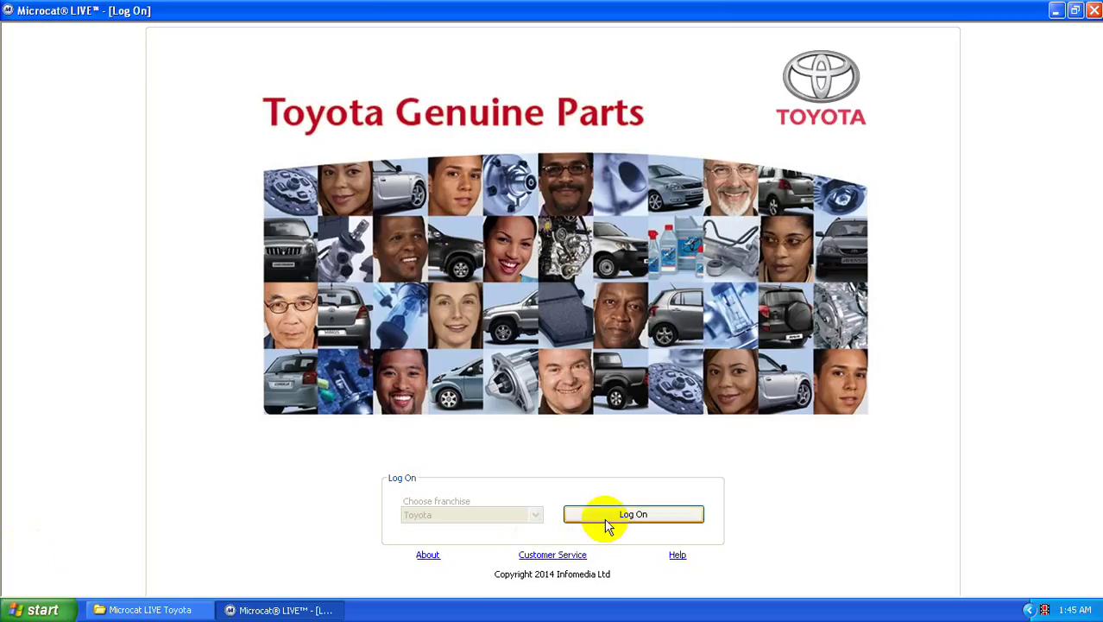
click(607, 518)
click(605, 520)
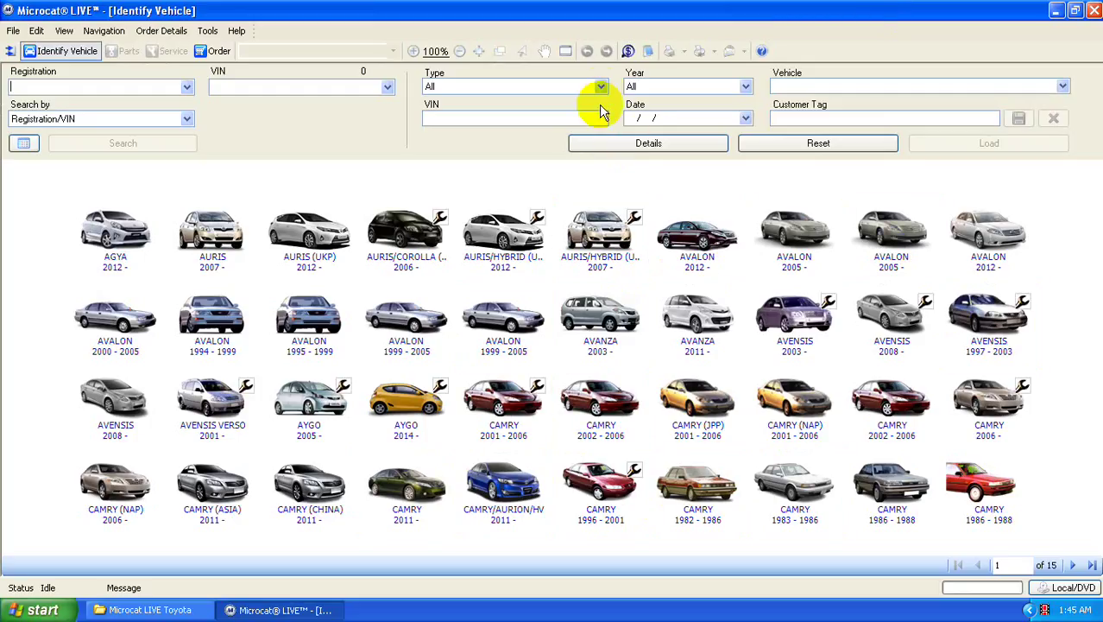
- Filter vehicles to Passenger type and year 2007, then choose the VIOS 2007 tile
click(602, 90)
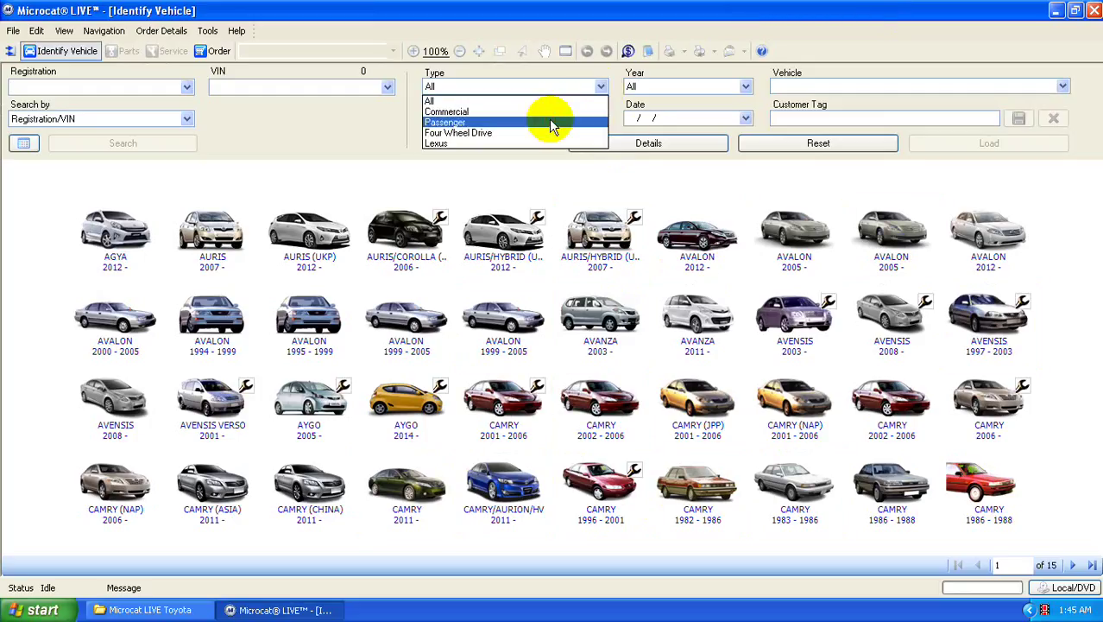
click(550, 122)
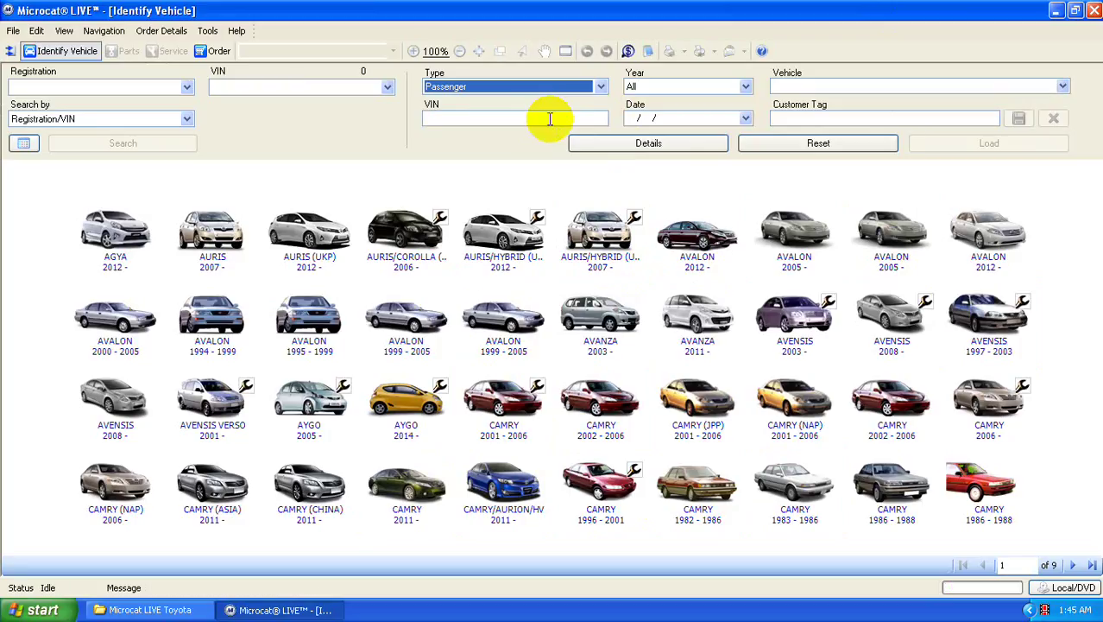
click(744, 86)
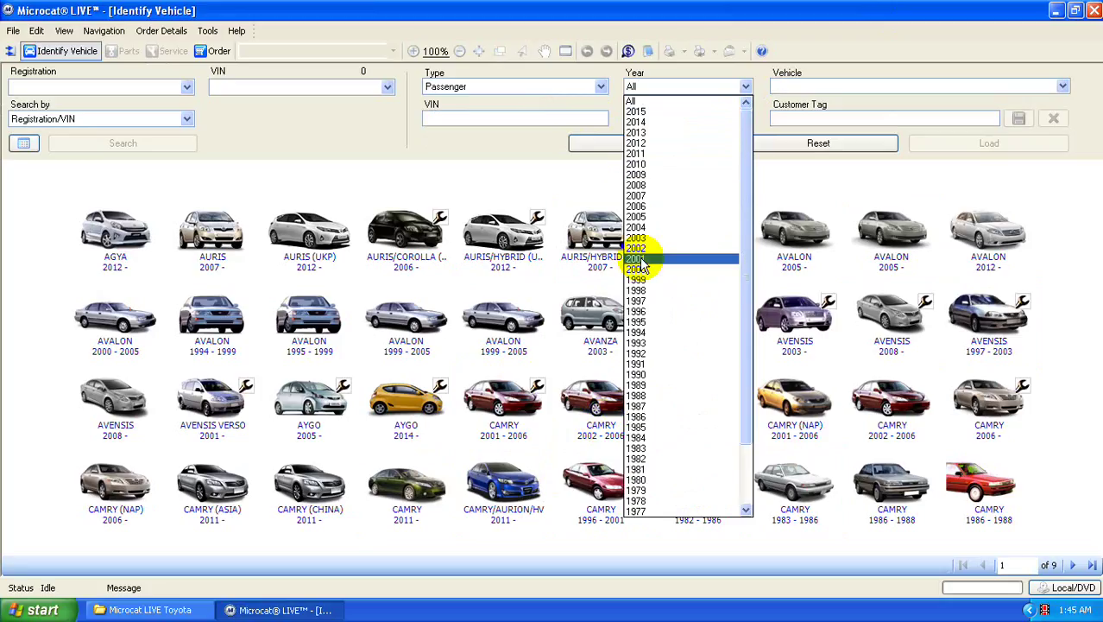
click(644, 196)
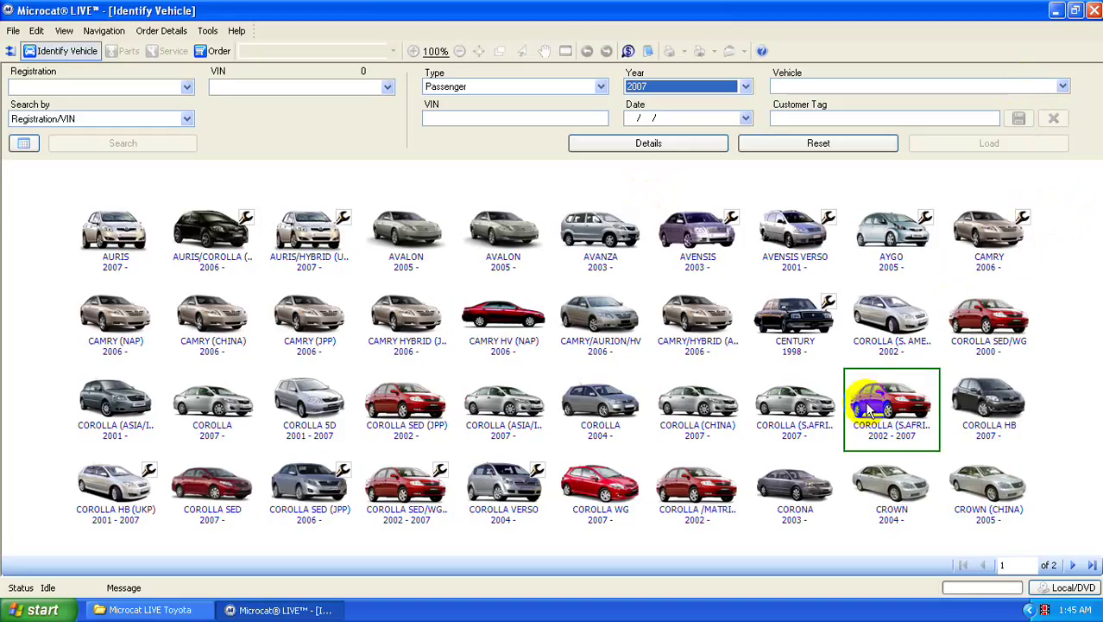
click(1073, 565)
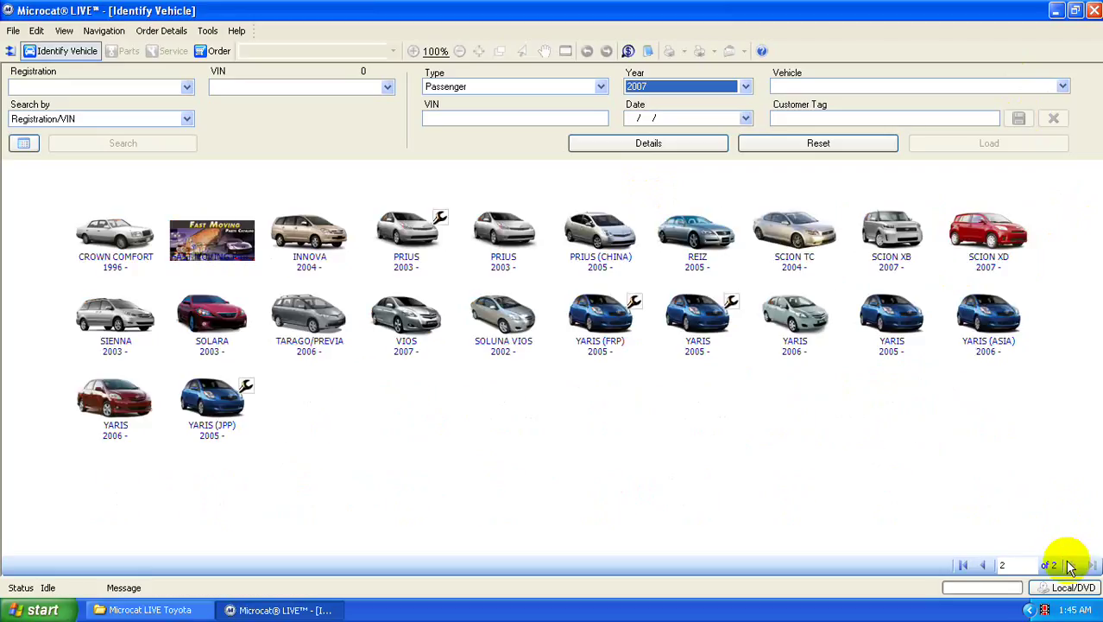
click(441, 321)
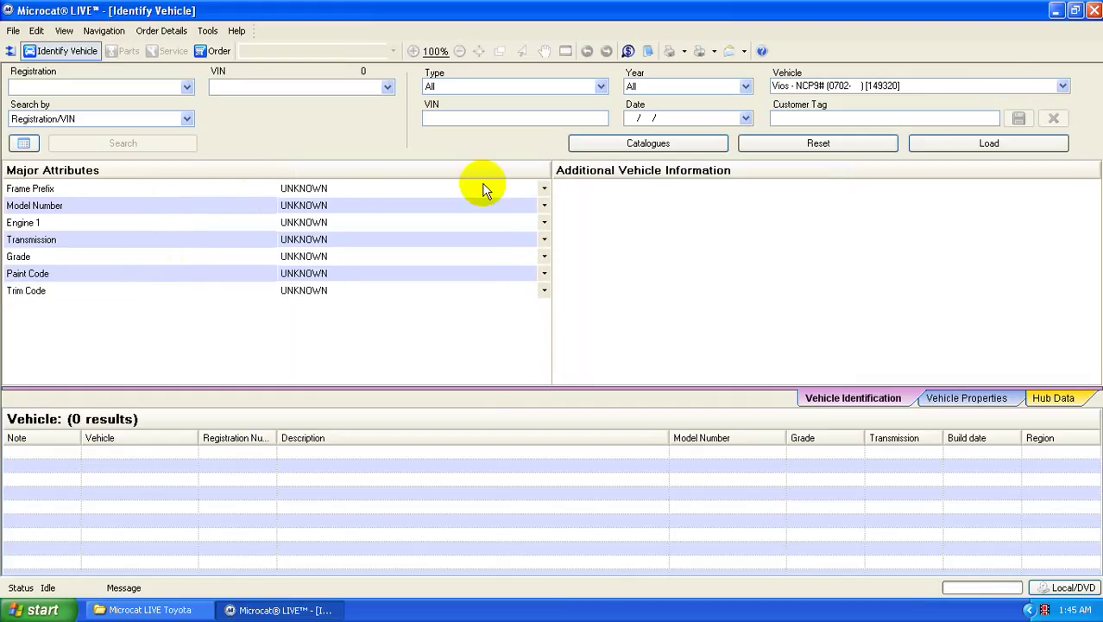
- Set frame prefix NCP93, model NCP93L-BEMDKU, paint 043 and trim FA40, then load the catalogue
click(544, 191)
click(495, 224)
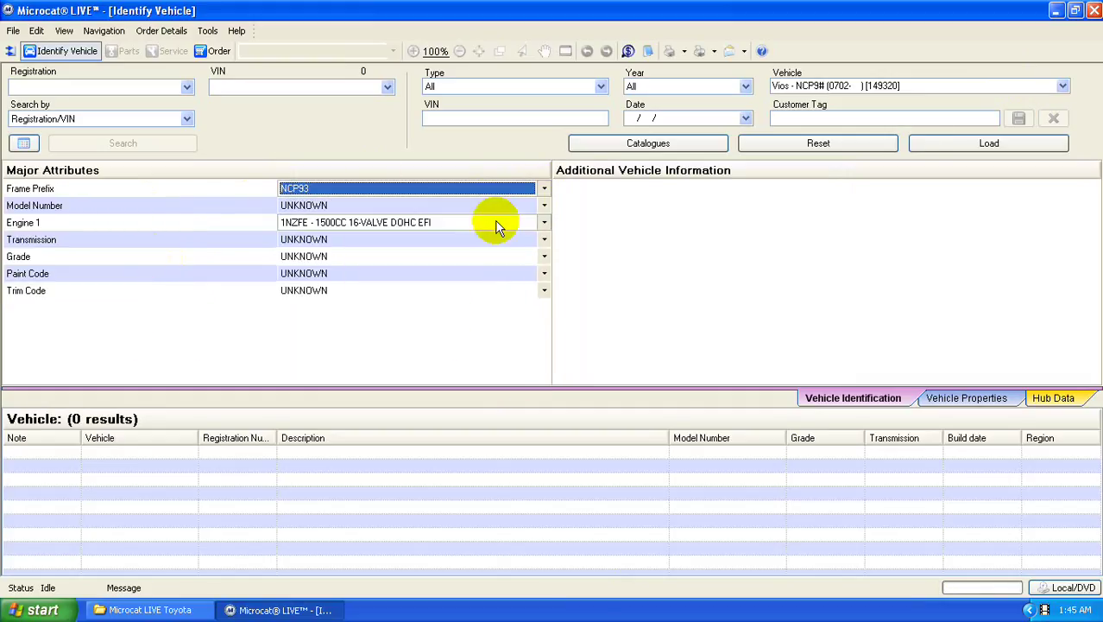
click(544, 207)
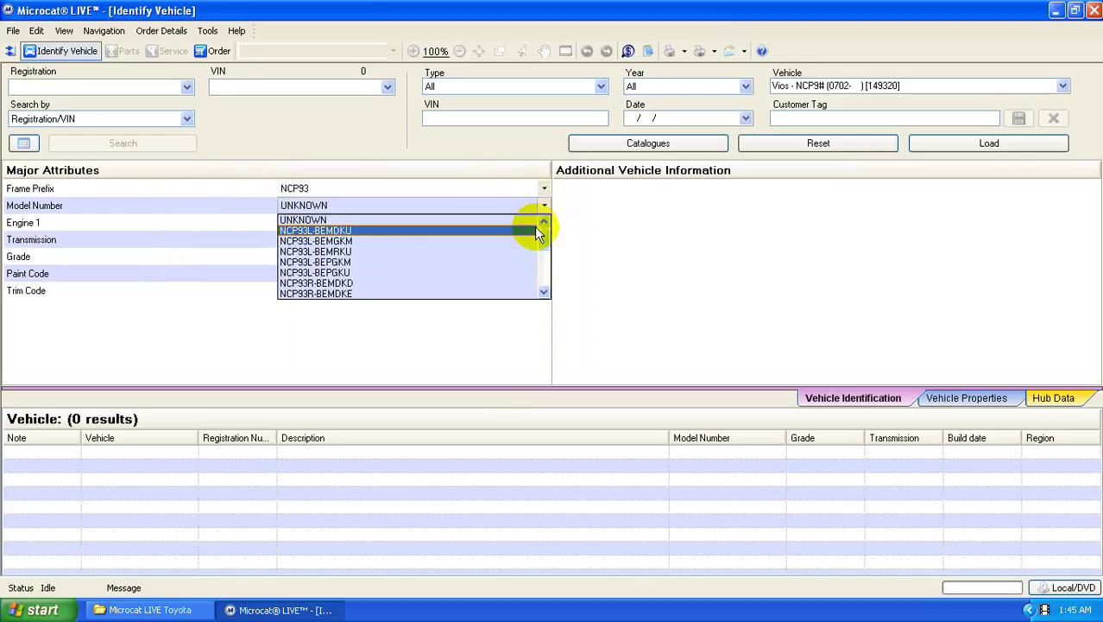
click(537, 233)
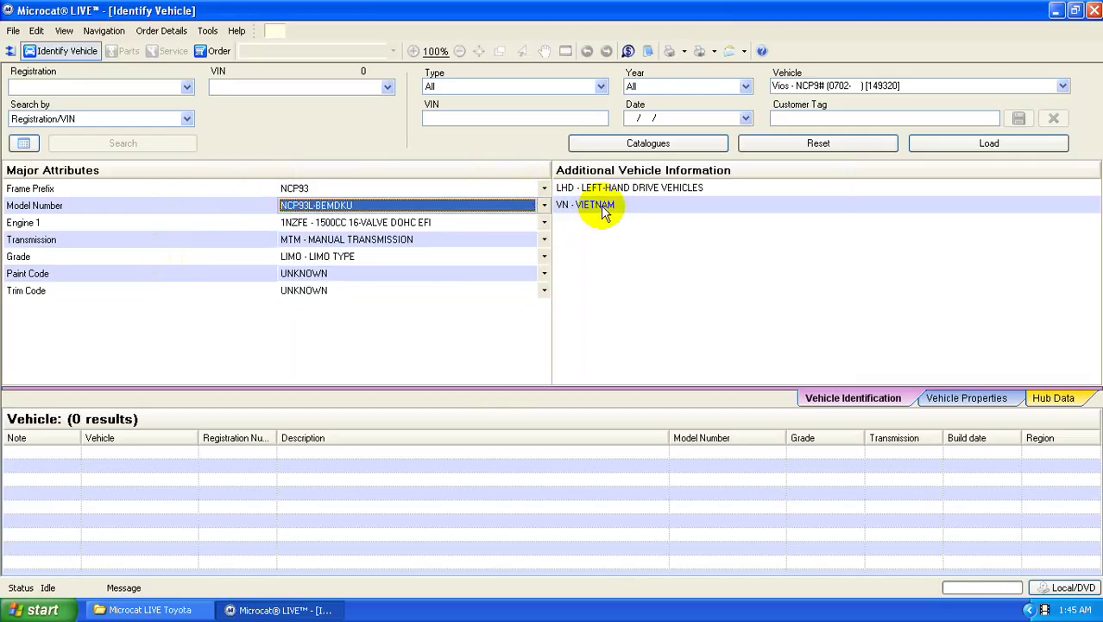
click(545, 274)
click(496, 331)
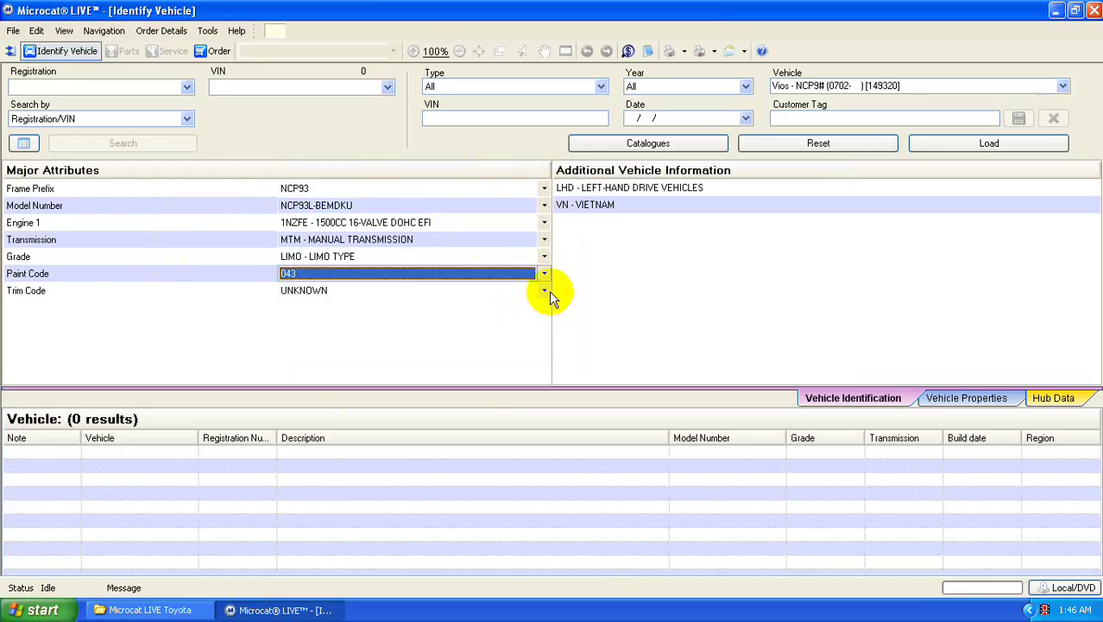
click(545, 291)
click(500, 337)
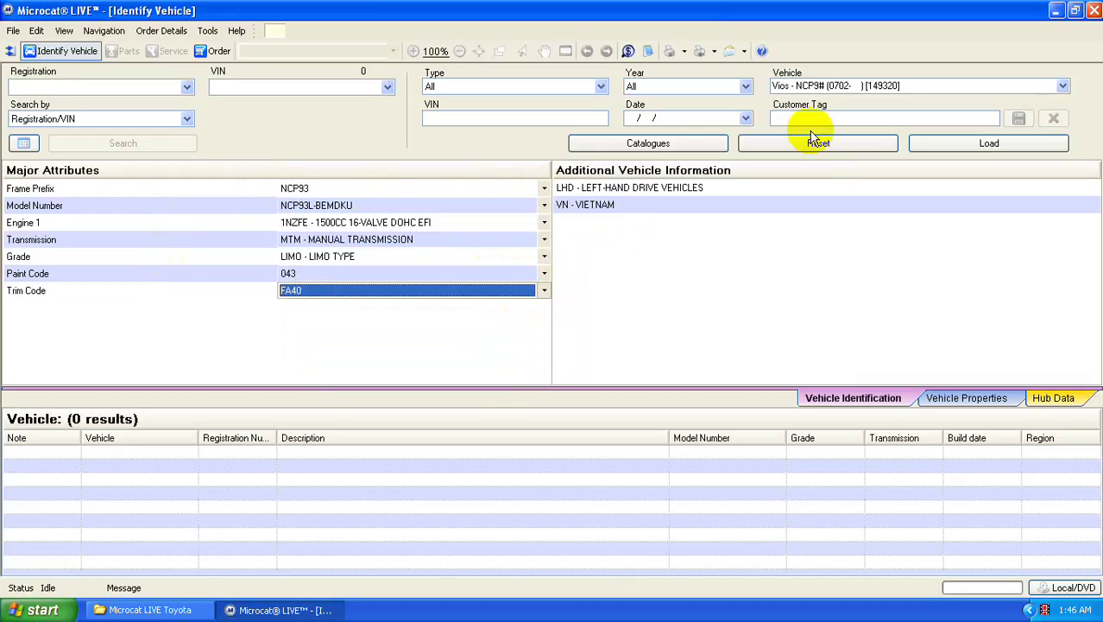
click(963, 145)
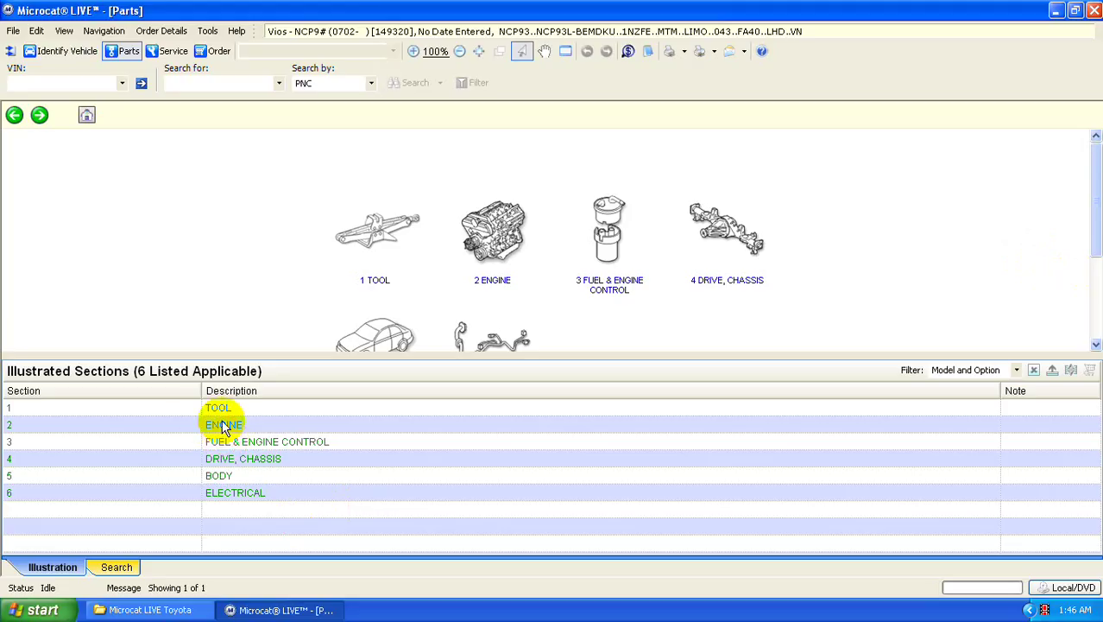
- Open TOOL > Standard Tool and order the 09130 pliers
drag(424, 354, 414, 479)
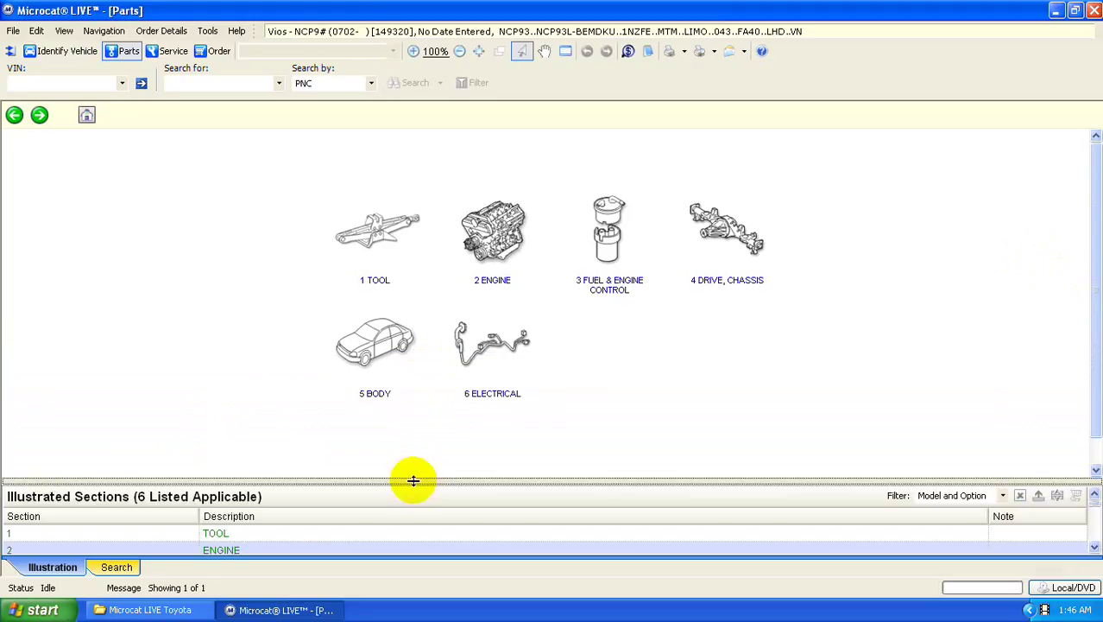
click(377, 258)
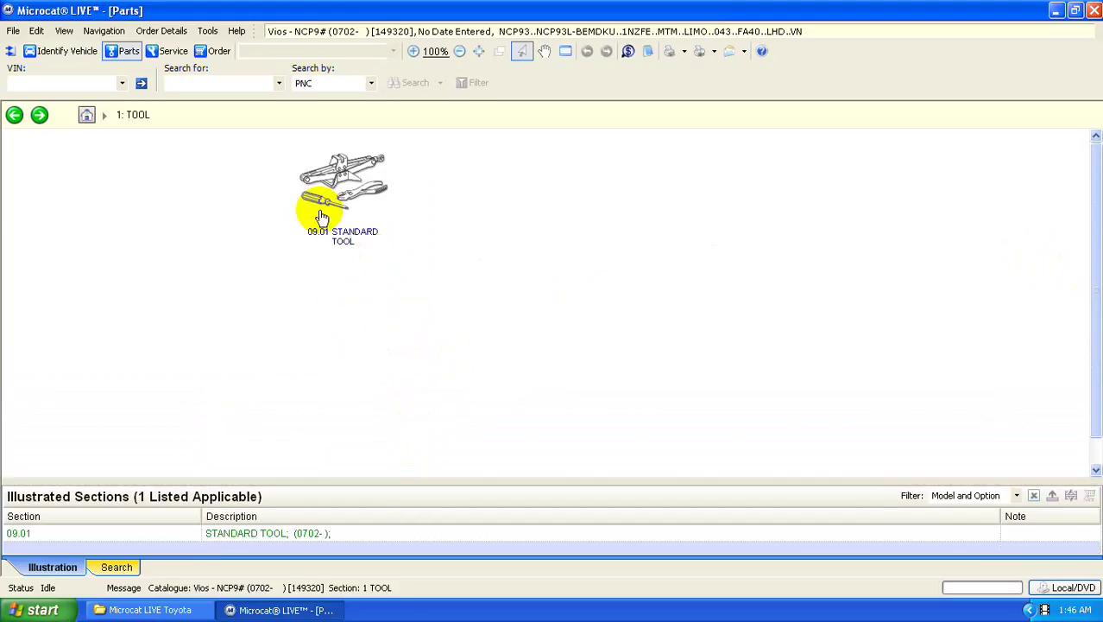
click(331, 206)
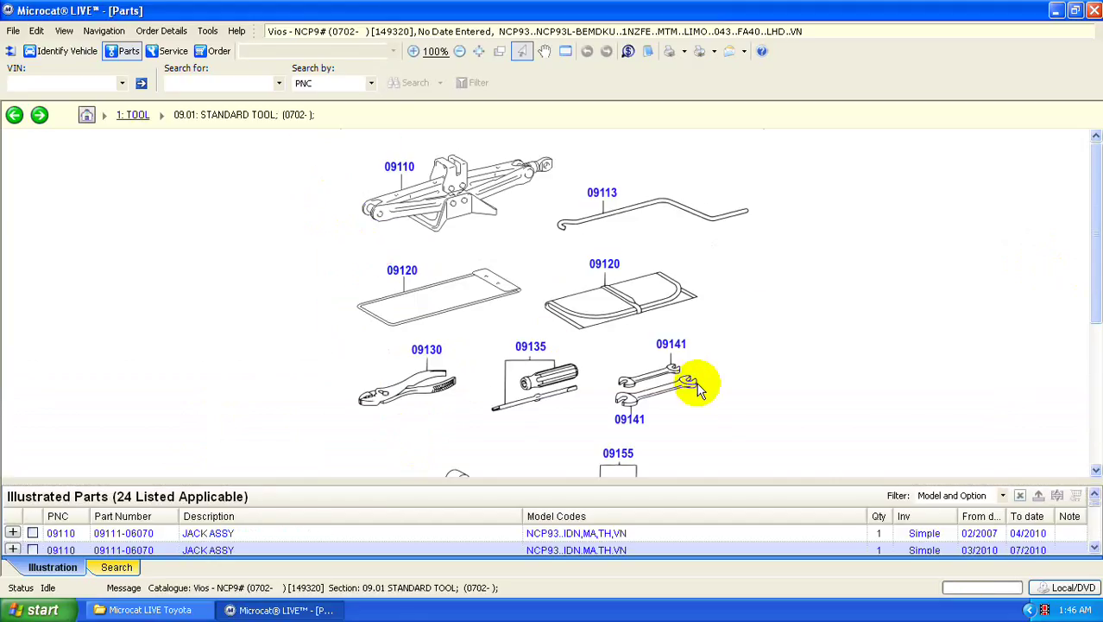
scroll(730, 392, down, 3)
scroll(726, 395, up, 2)
scroll(519, 346, up, 1)
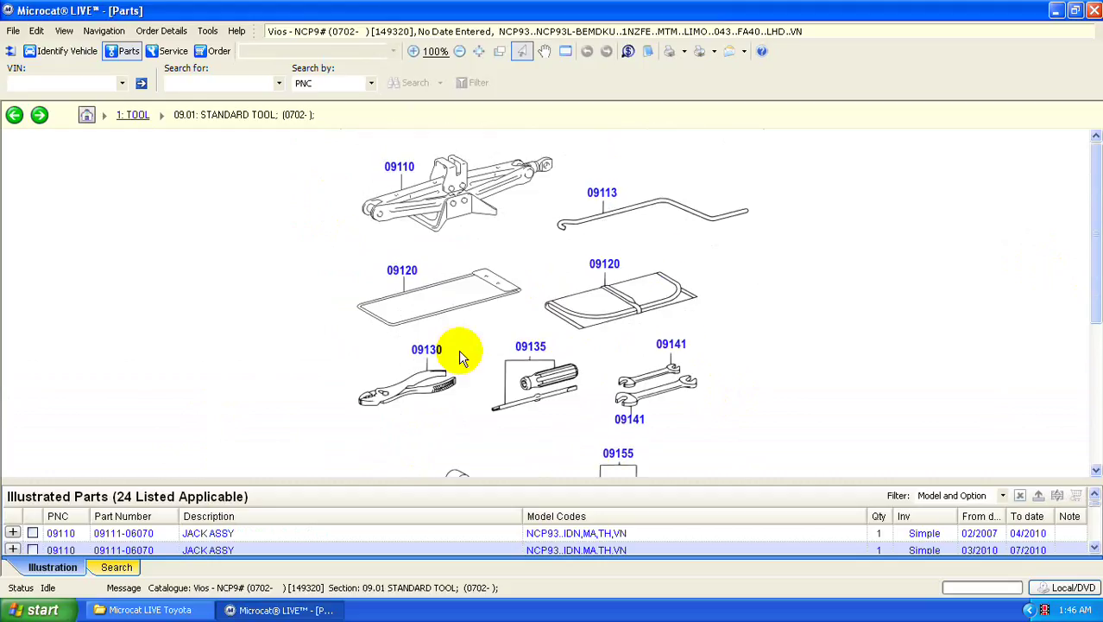
double_click(426, 349)
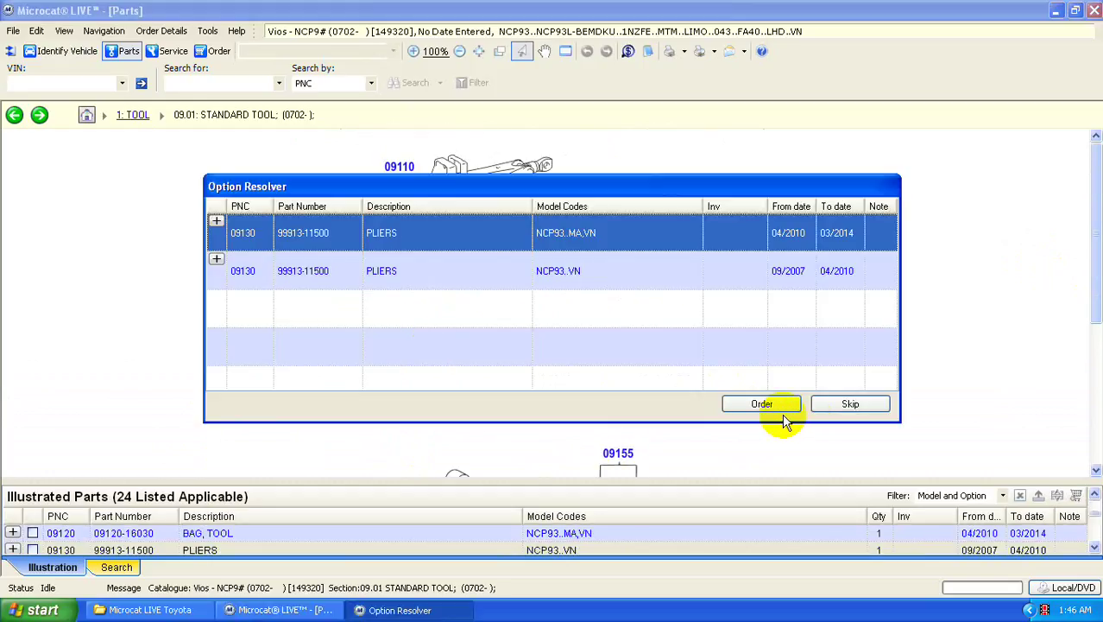
click(401, 240)
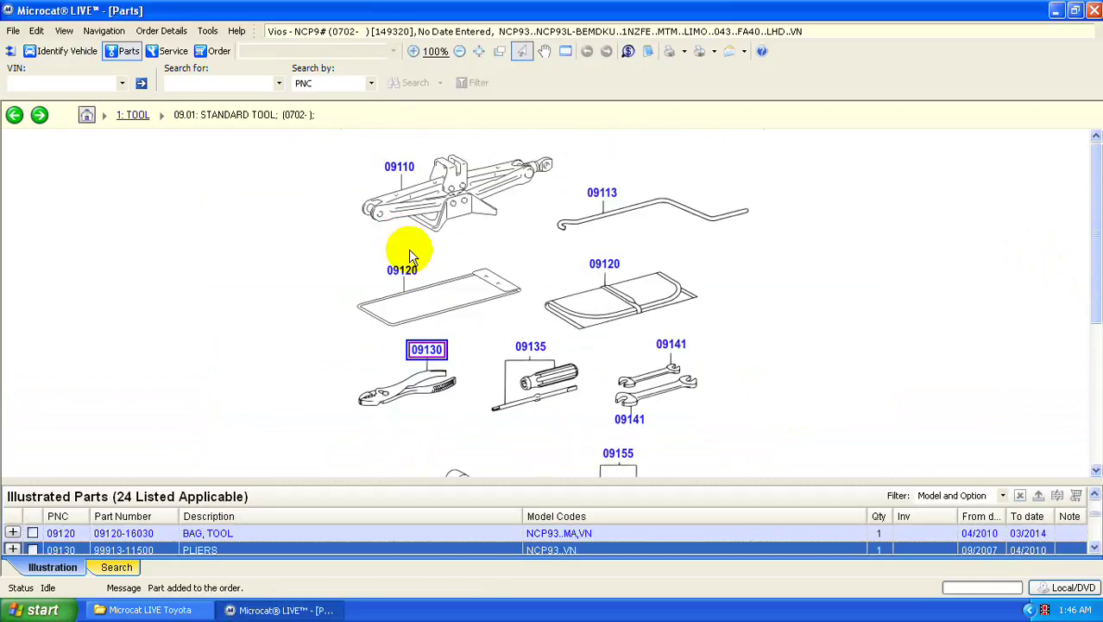
right_click(200, 553)
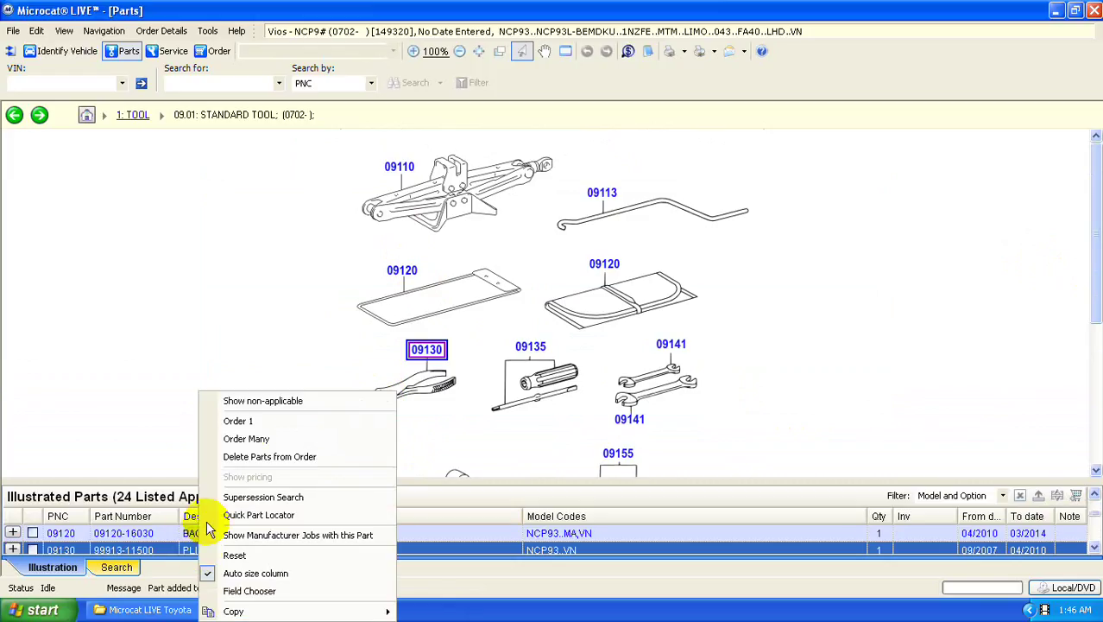
click(248, 423)
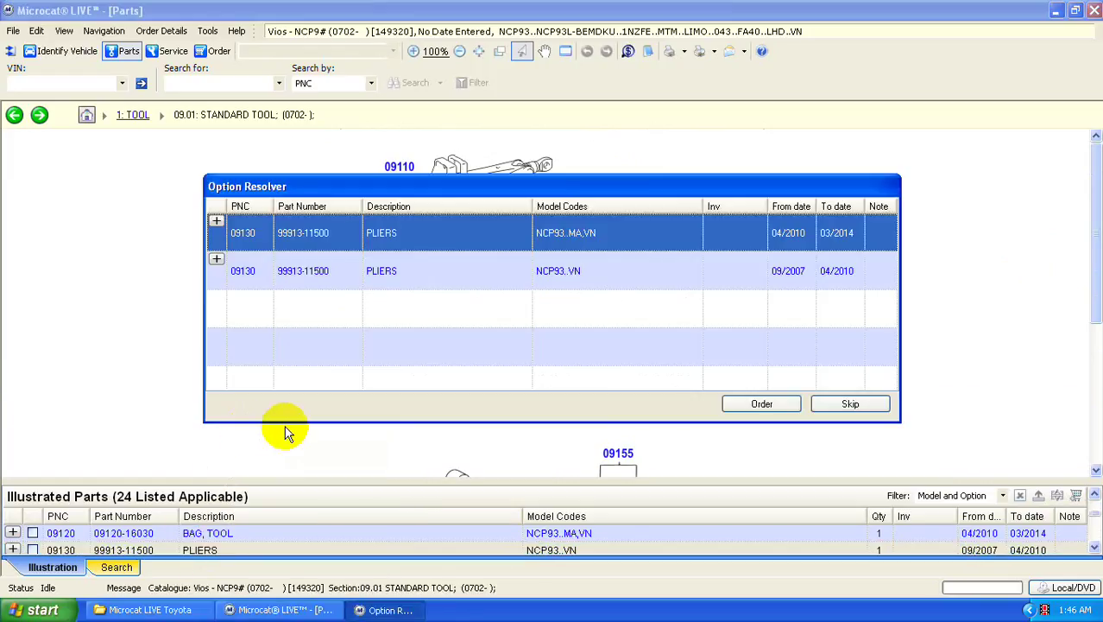
click(762, 404)
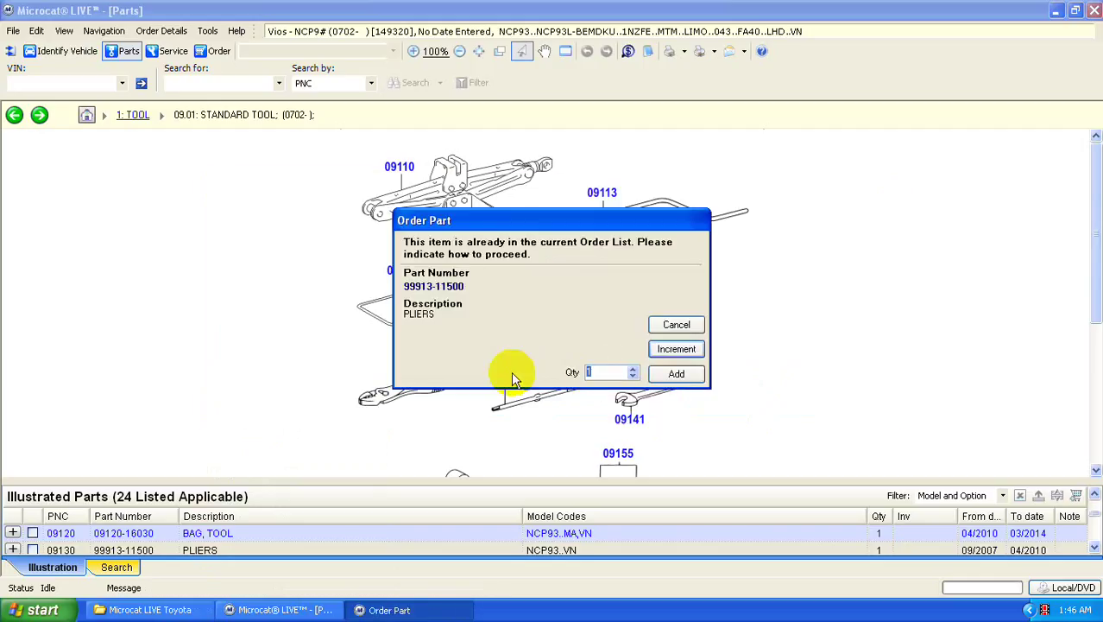
text(3)
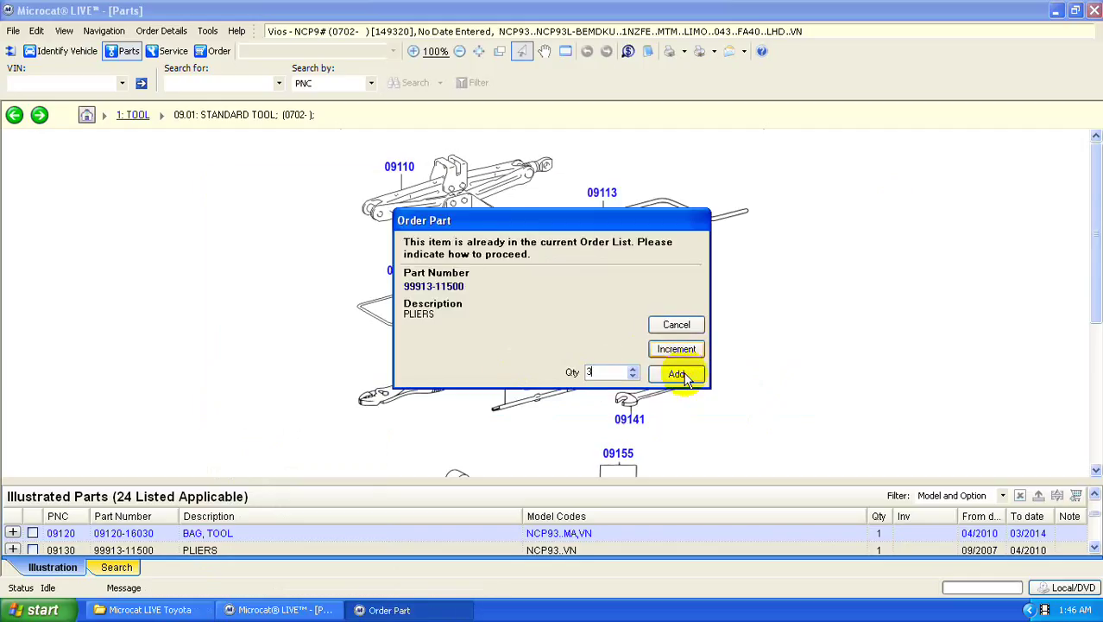
click(678, 374)
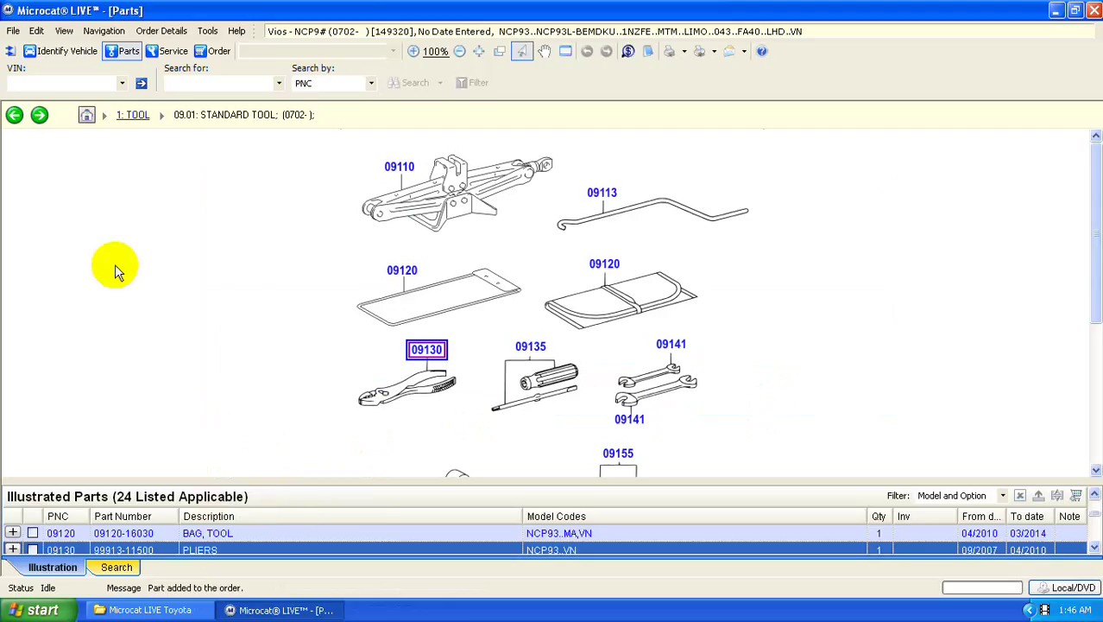
click(86, 115)
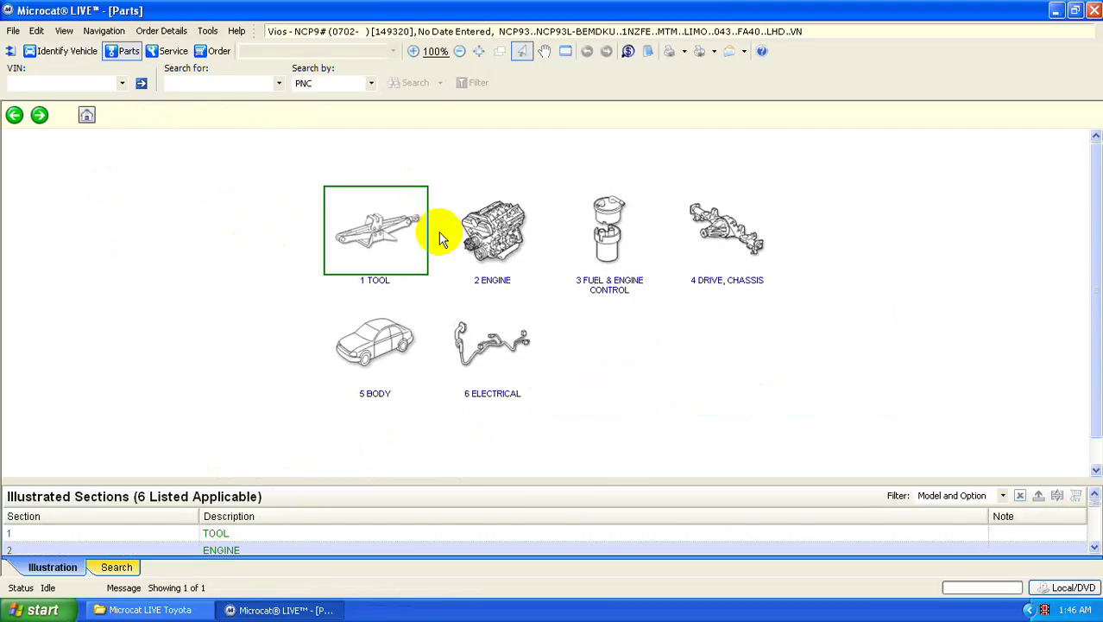
- Order partial engine assembly 19000-21B51 from Engine section 11.01
click(501, 231)
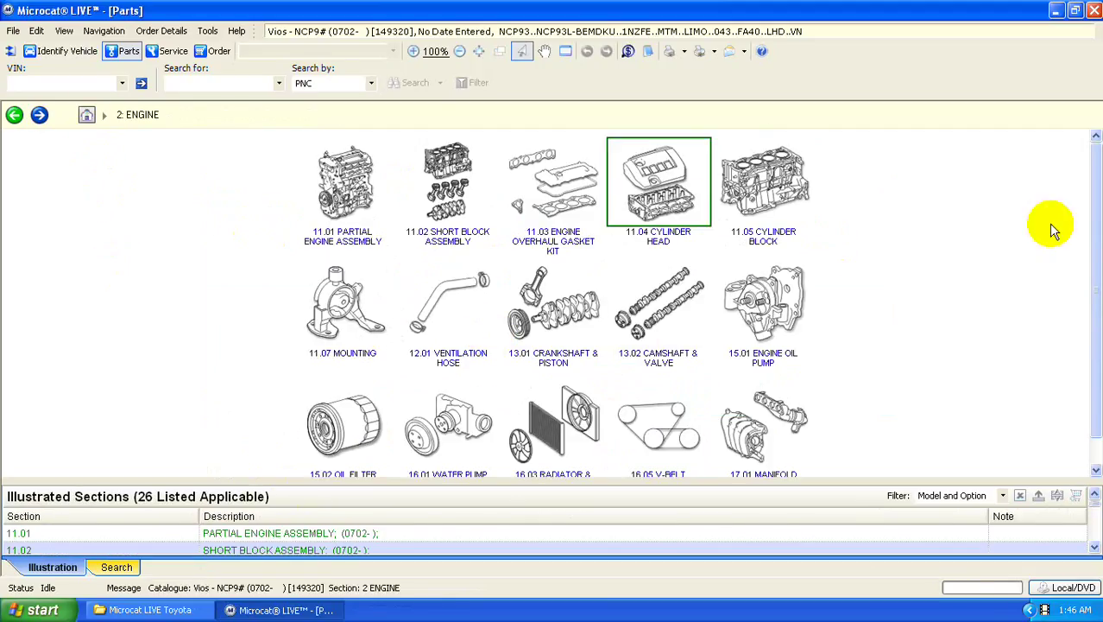
drag(1095, 271, 1087, 242)
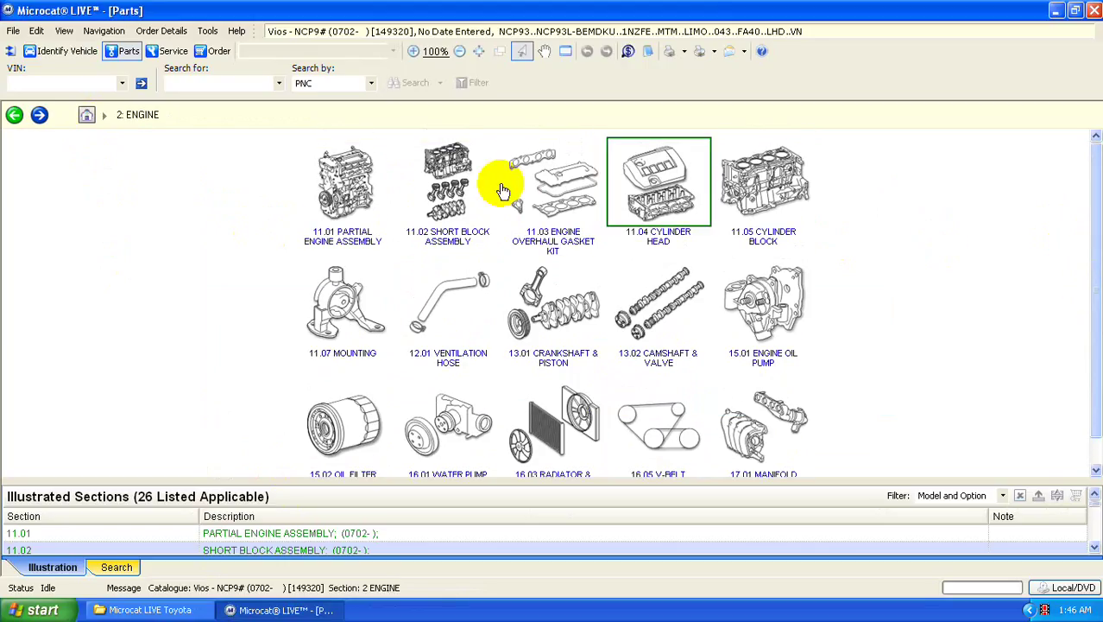
click(356, 195)
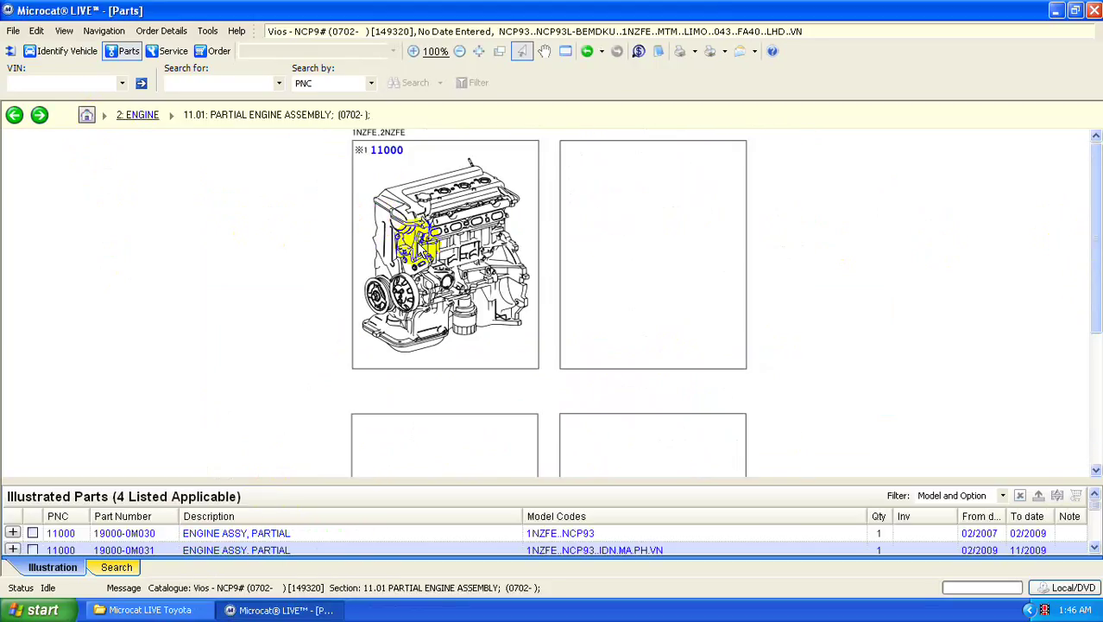
scroll(436, 282, down, 3)
scroll(439, 303, up, 3)
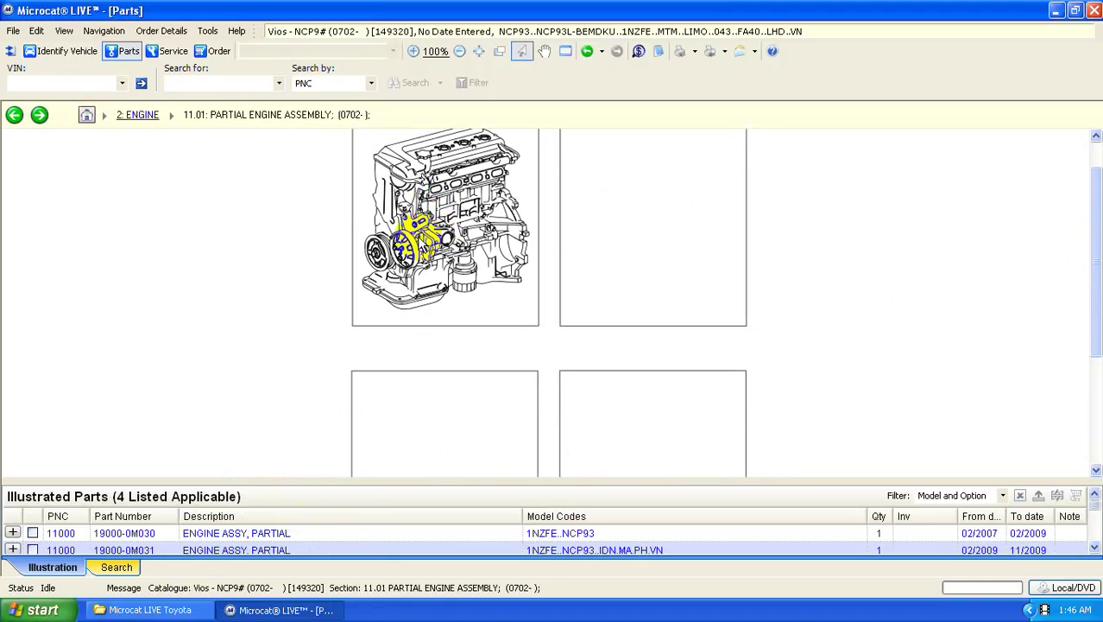
right_click(395, 151)
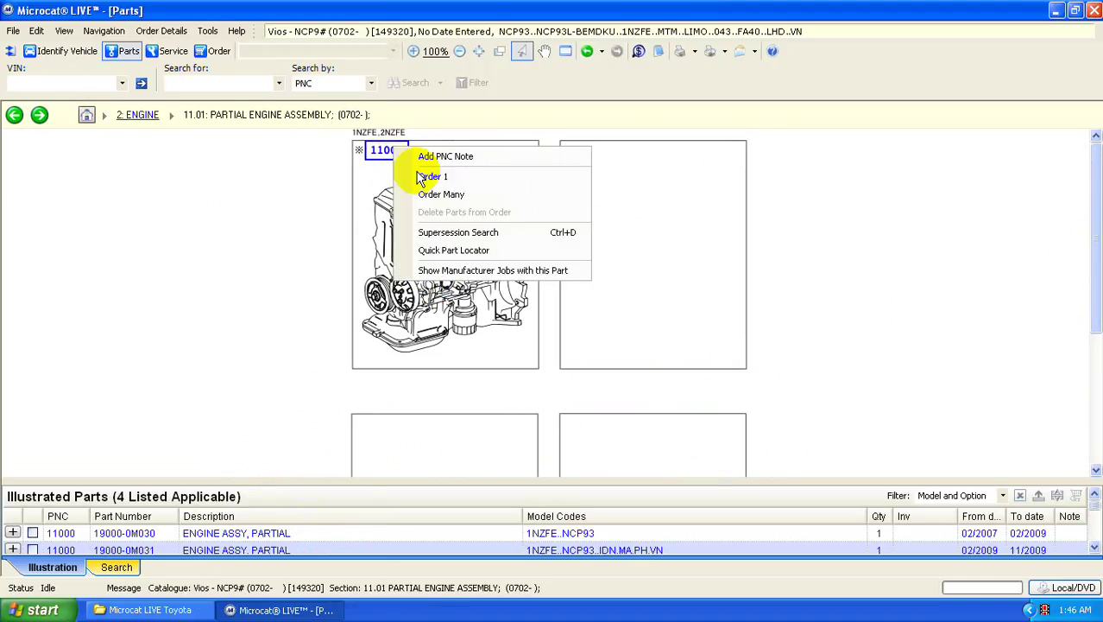
click(421, 178)
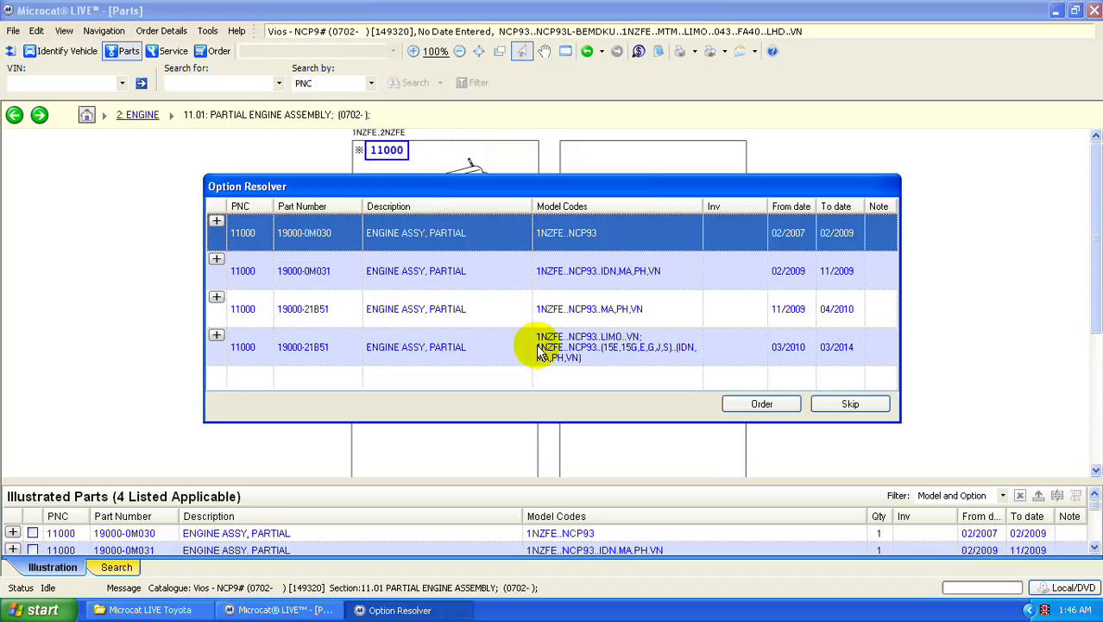
click(742, 358)
click(762, 404)
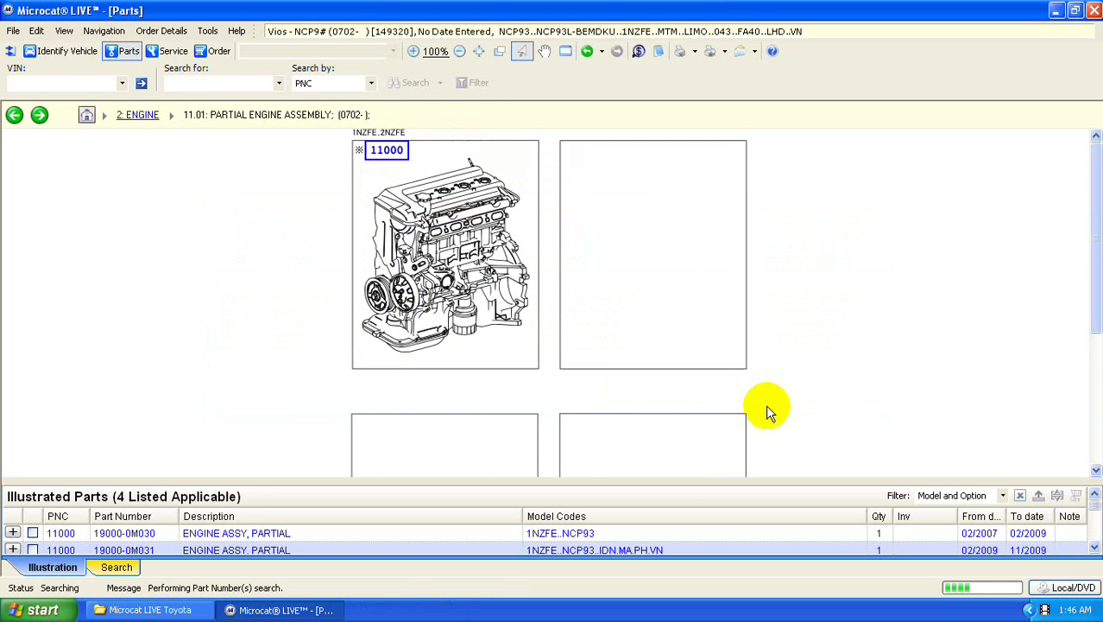
- Order short block 11400-0M040 from 11.02 Short Block Assembly, then return to the main sections
click(130, 114)
double_click(479, 186)
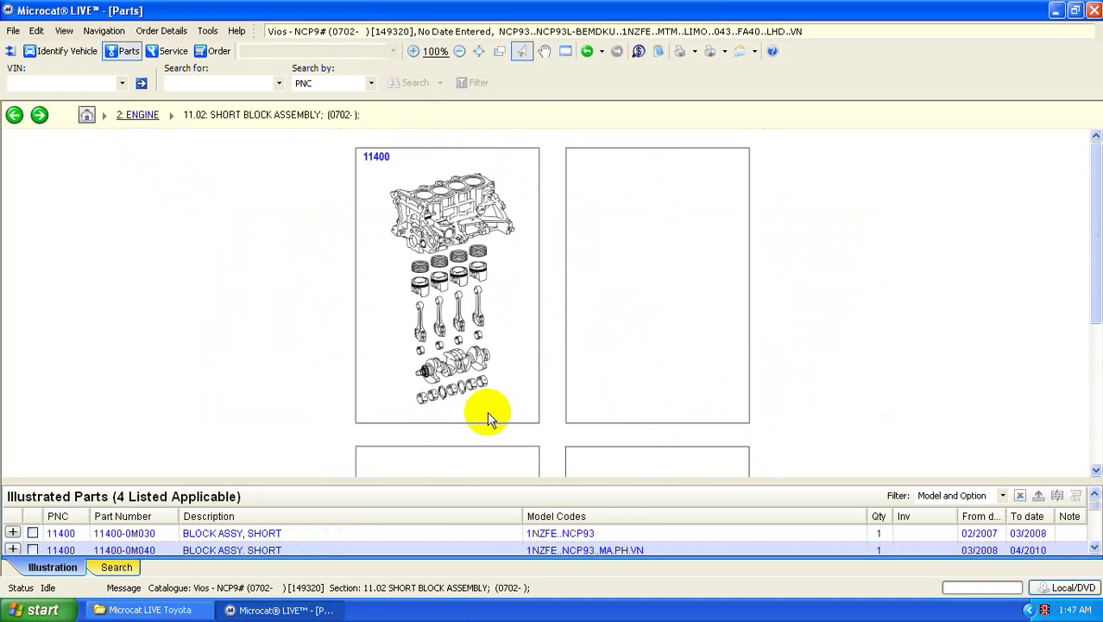
scroll(492, 401, down, 3)
scroll(505, 387, up, 3)
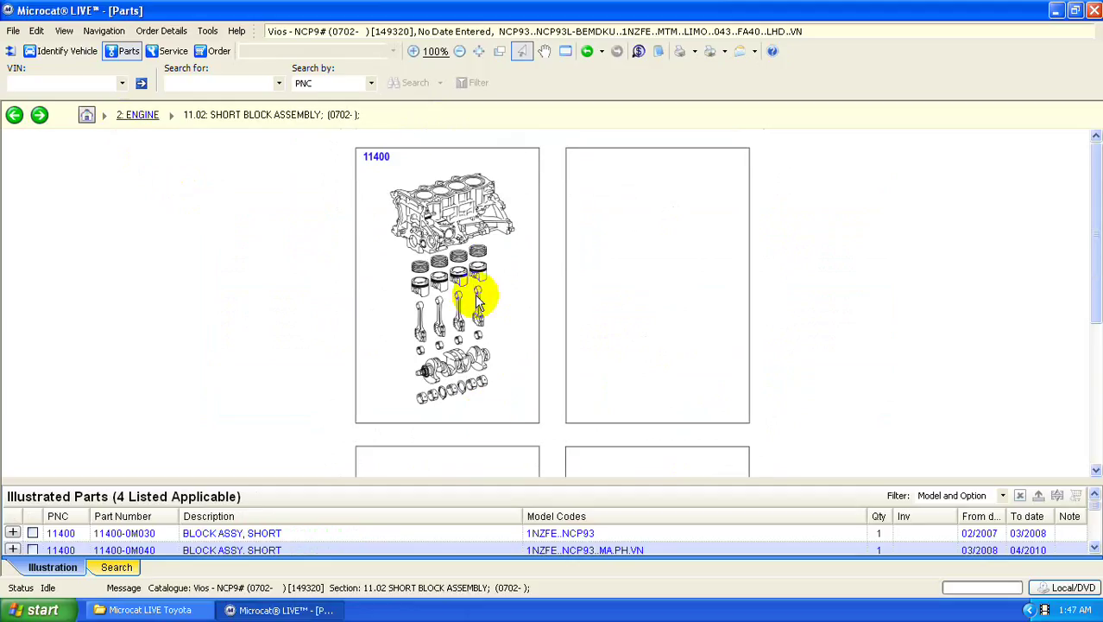
click(380, 159)
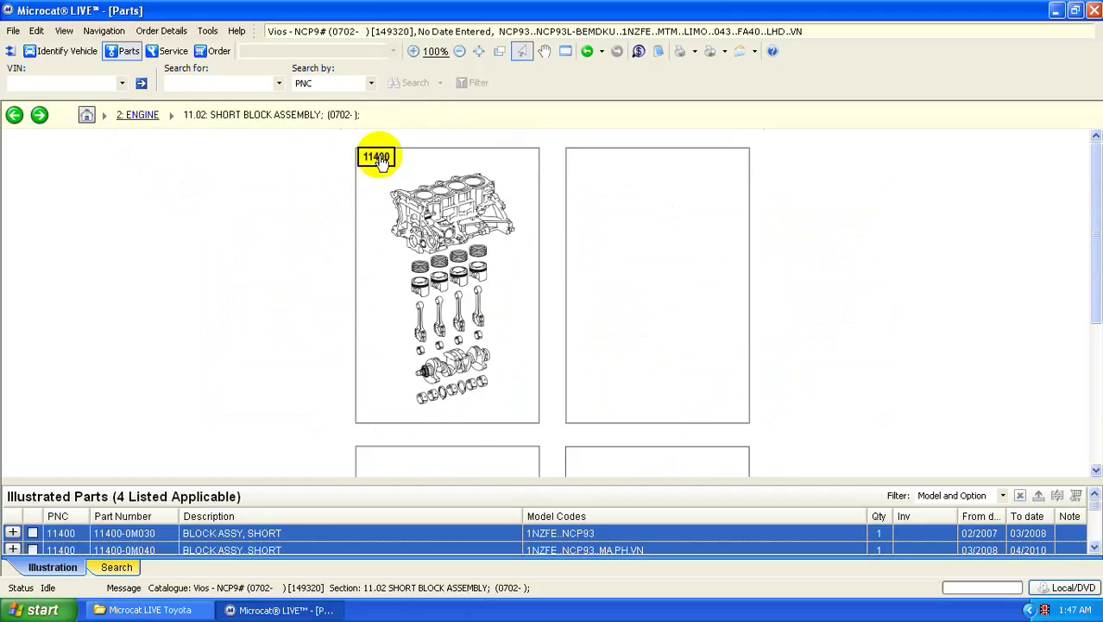
click(126, 535)
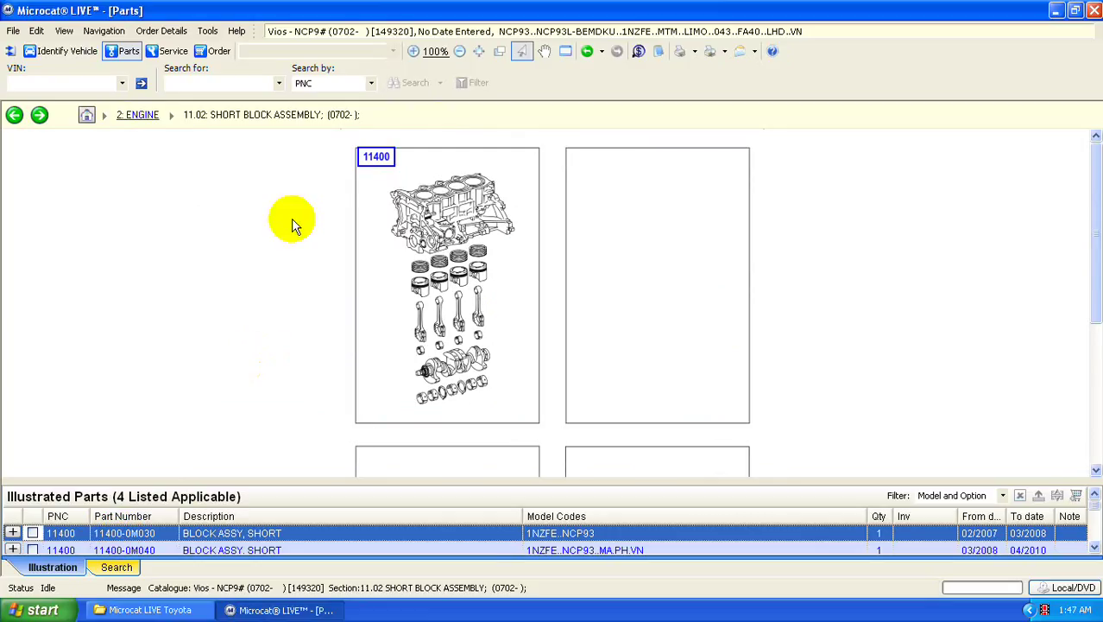
double_click(370, 162)
click(407, 308)
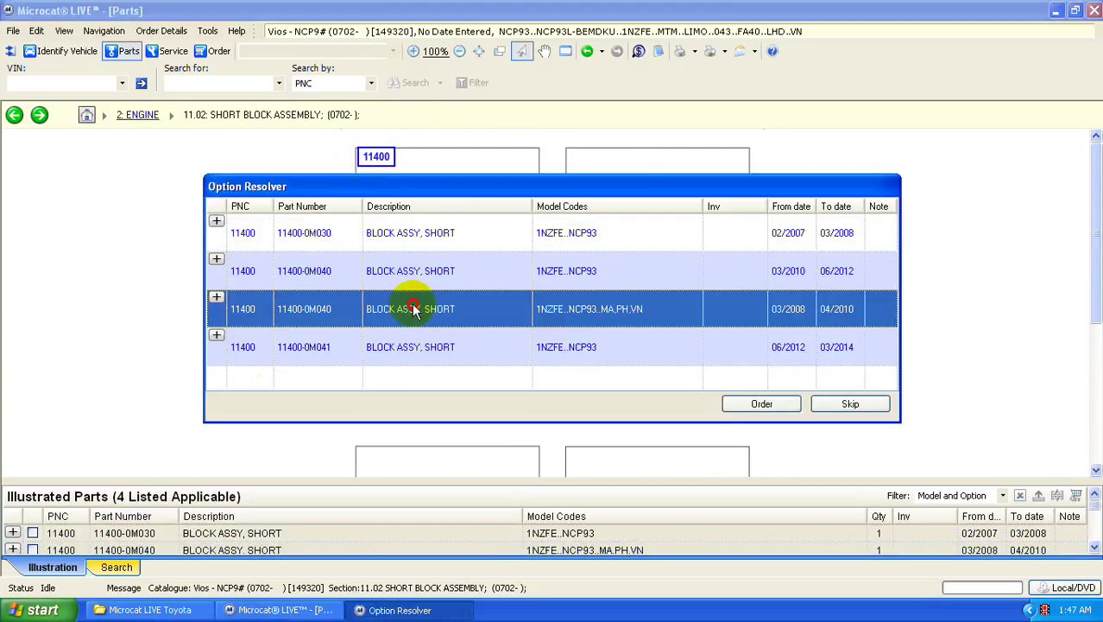
click(762, 406)
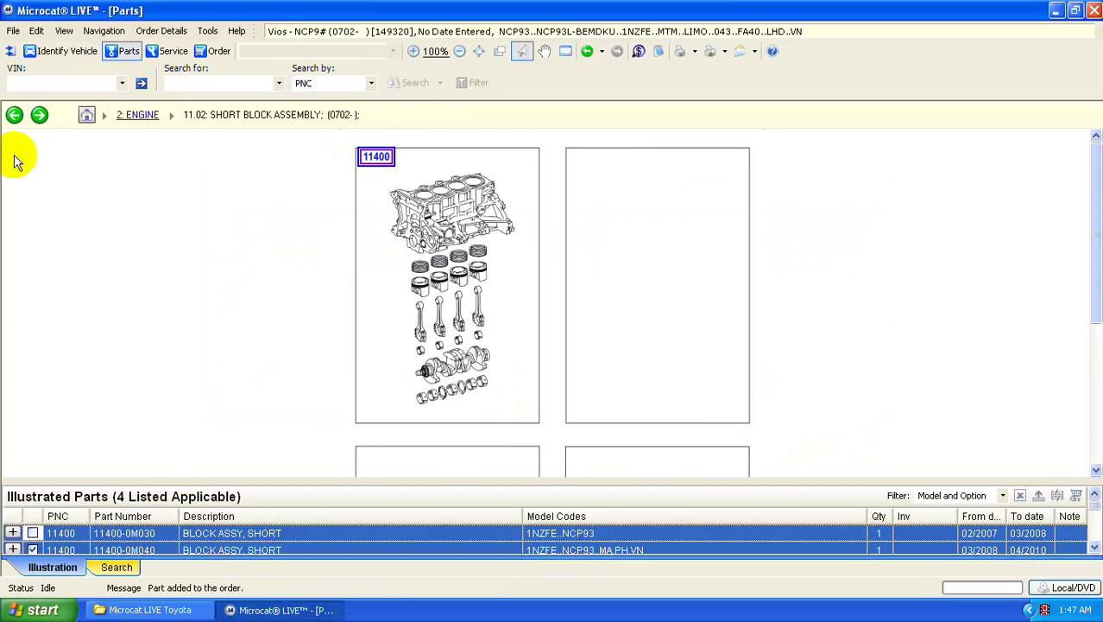
click(84, 116)
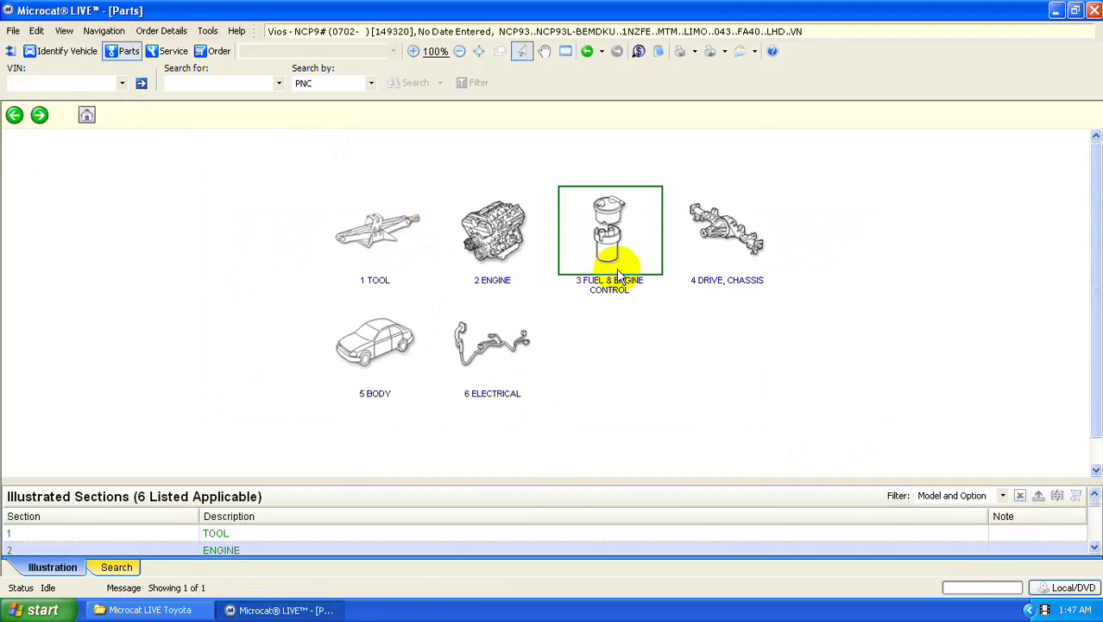
- Order throttle body 22030-0M010 from 22.11 Fuel Injection System, then go back to the main sections
click(610, 237)
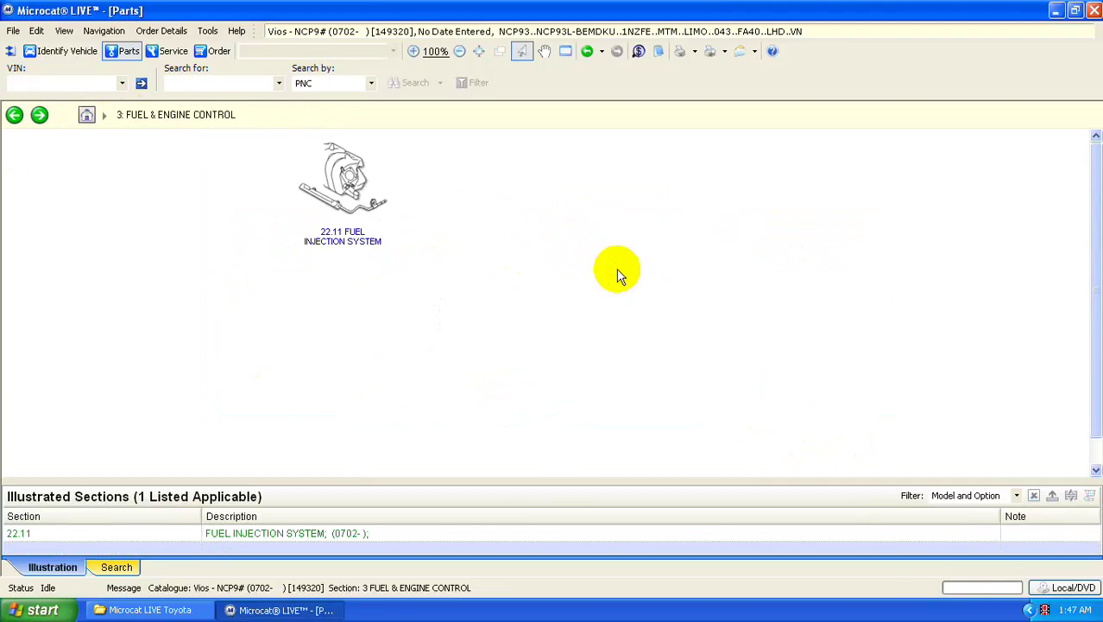
click(361, 205)
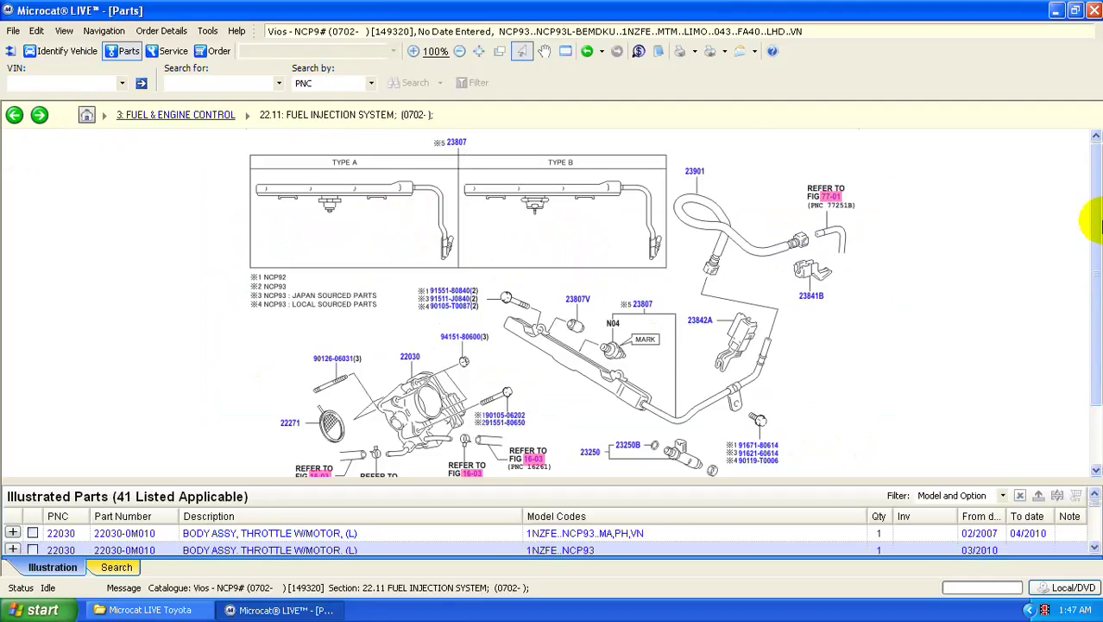
drag(1096, 231, 1096, 273)
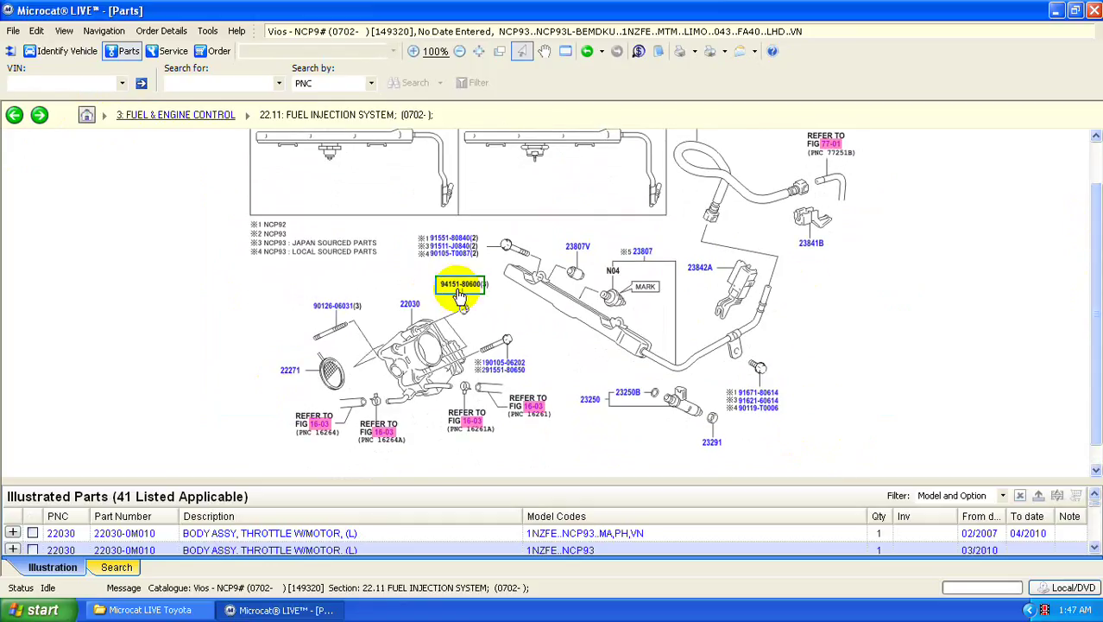
click(408, 307)
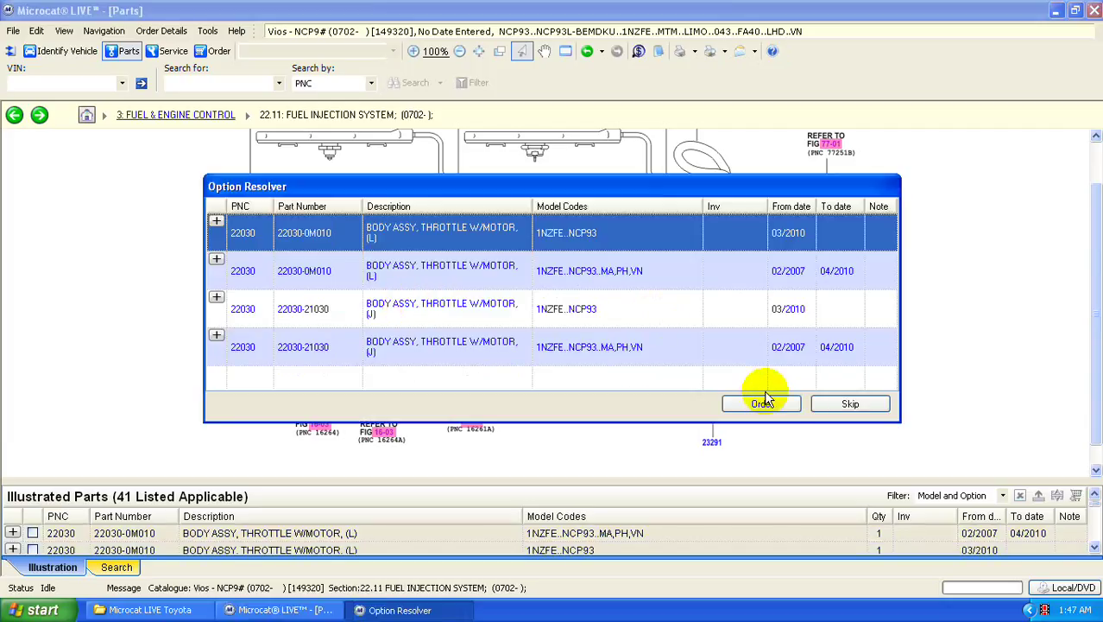
click(771, 404)
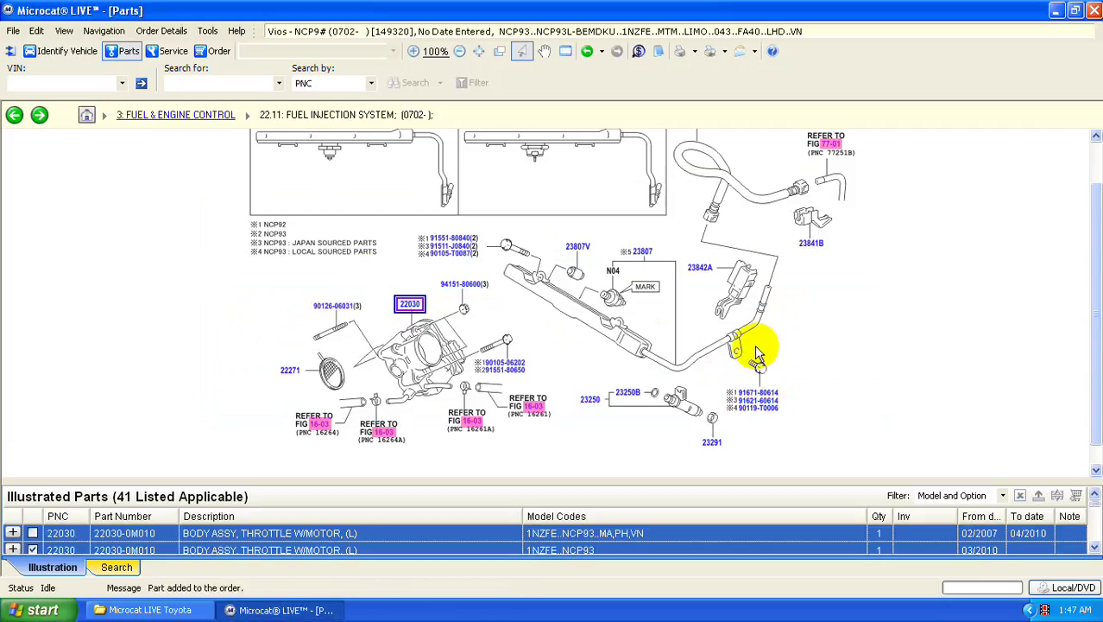
scroll(1091, 302, up, 2)
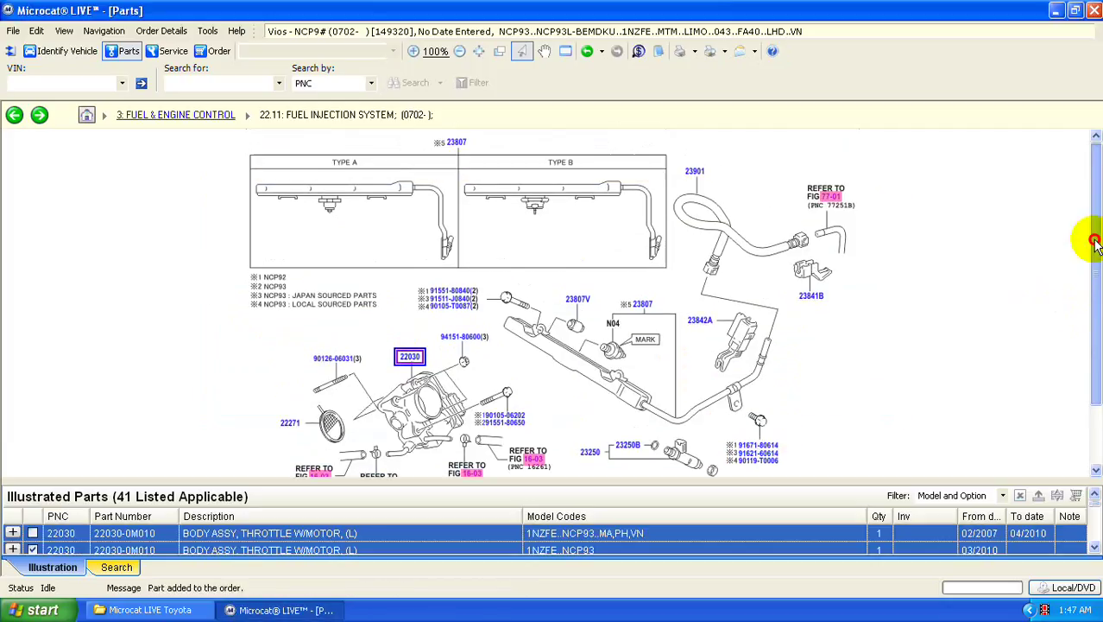
click(131, 118)
click(89, 117)
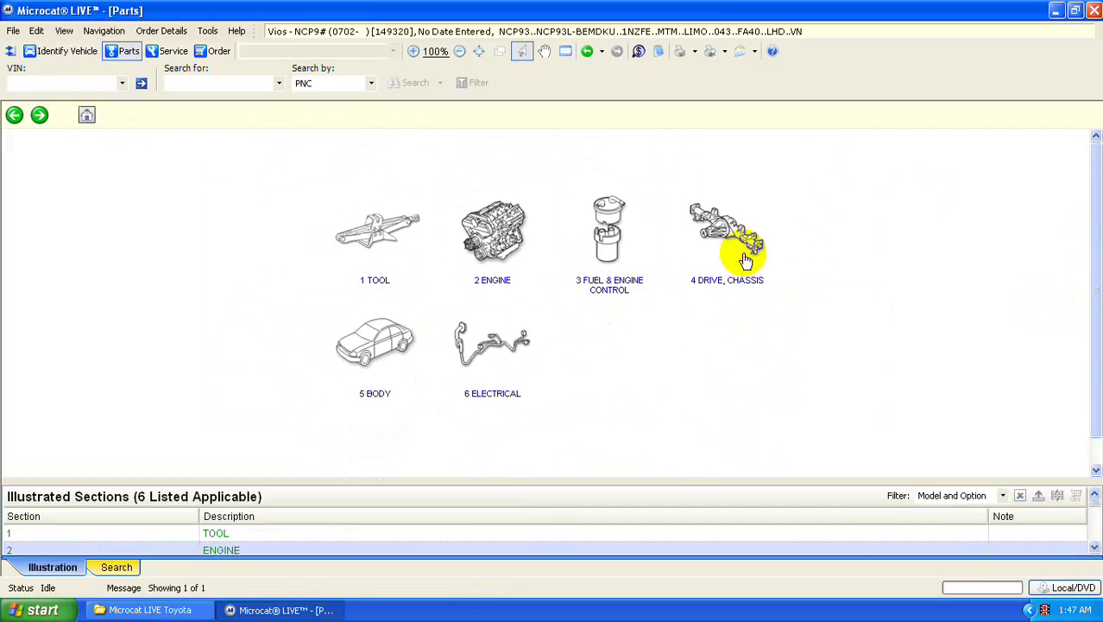
click(196, 153)
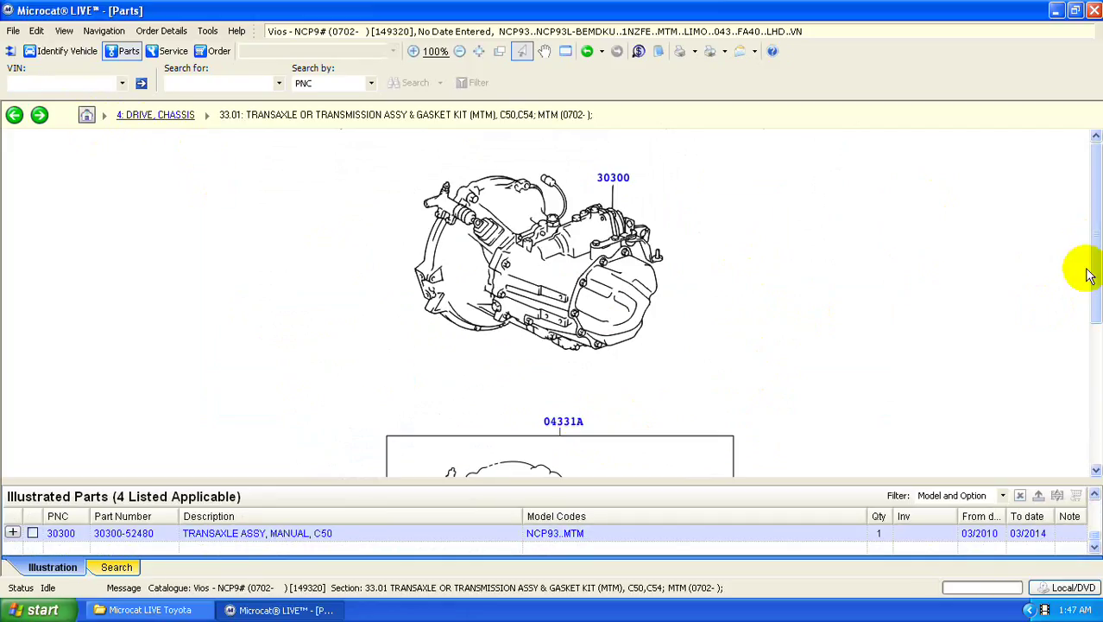
click(1088, 387)
drag(1088, 387, 1071, 245)
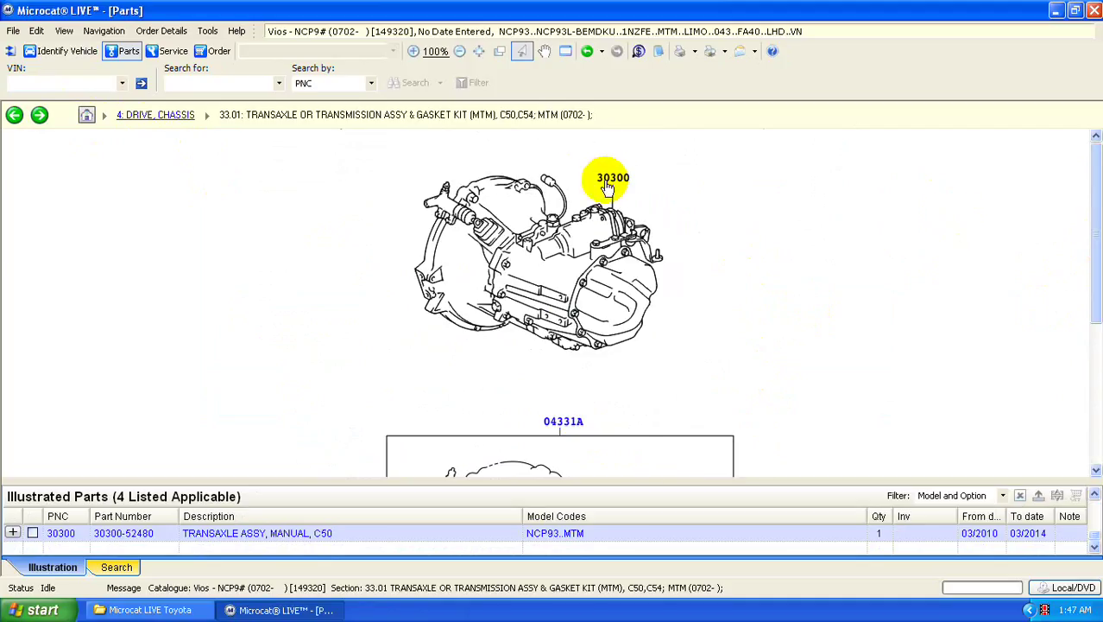
click(612, 179)
click(762, 400)
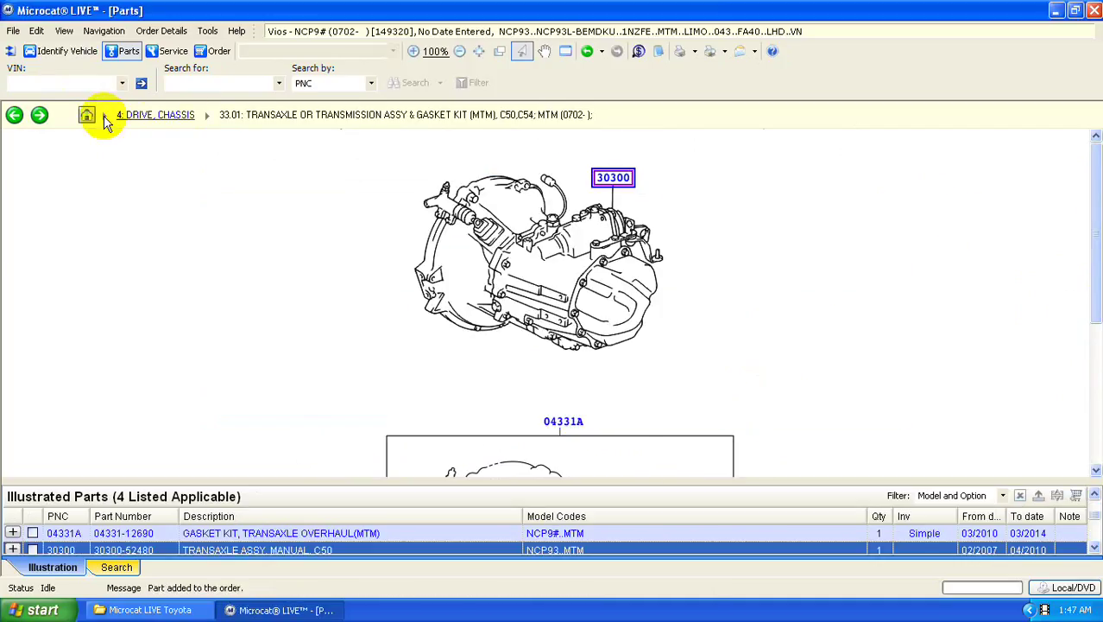
click(152, 118)
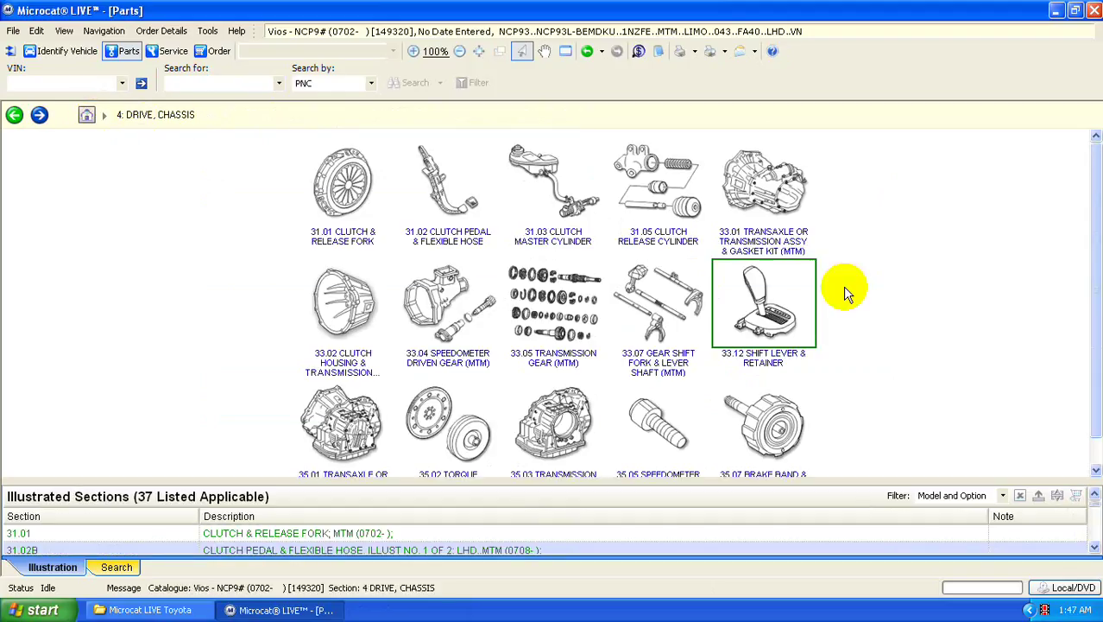
click(555, 307)
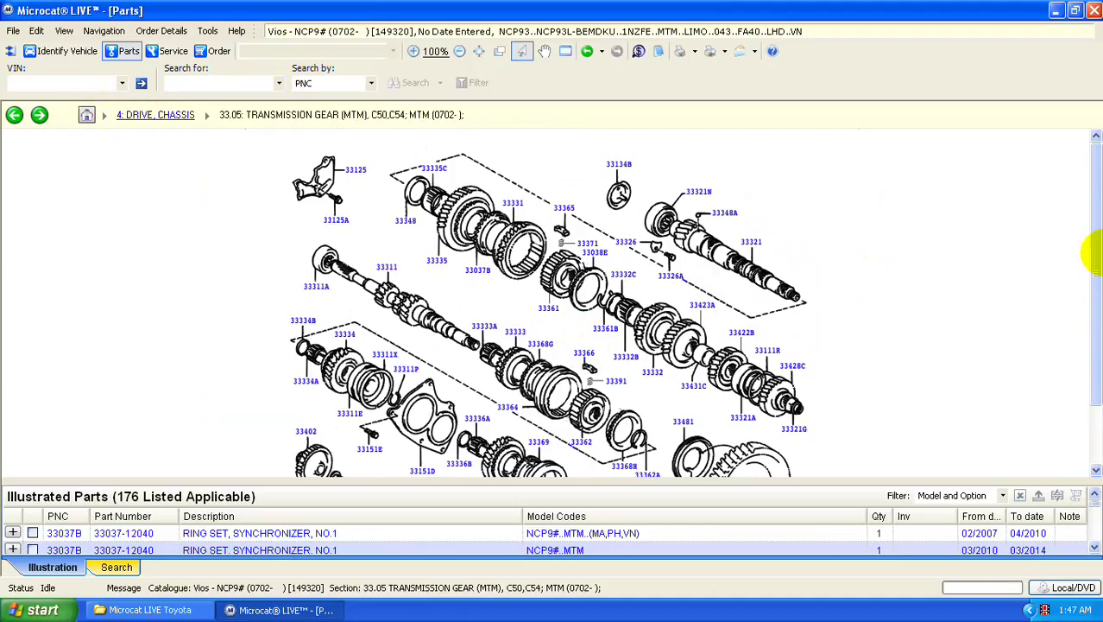
scroll(1096, 259, down, 2)
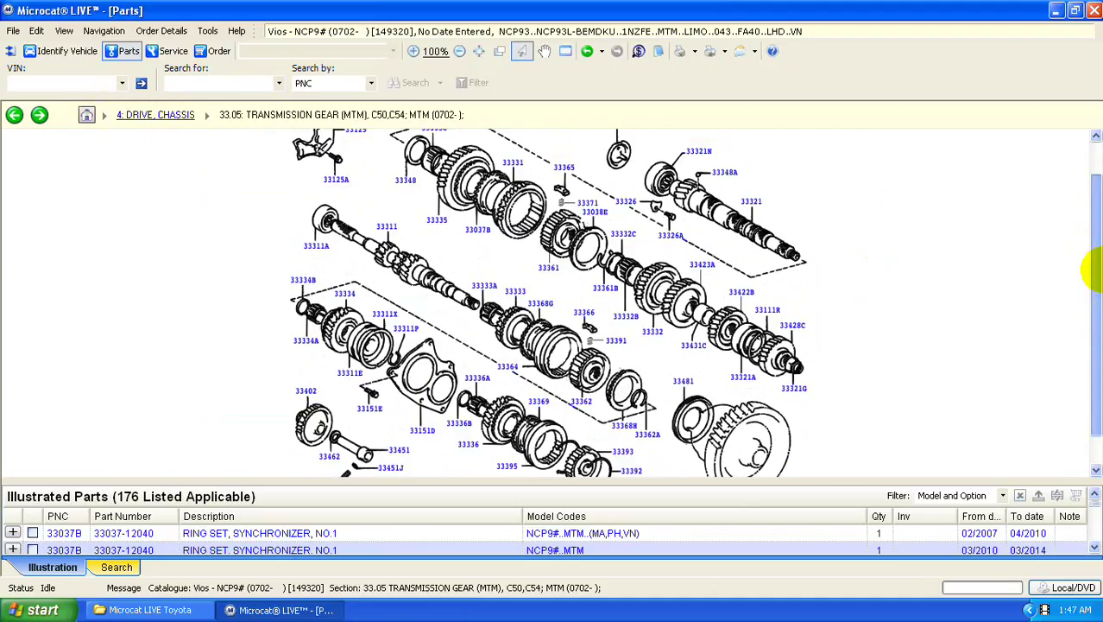
scroll(1097, 270, down, 3)
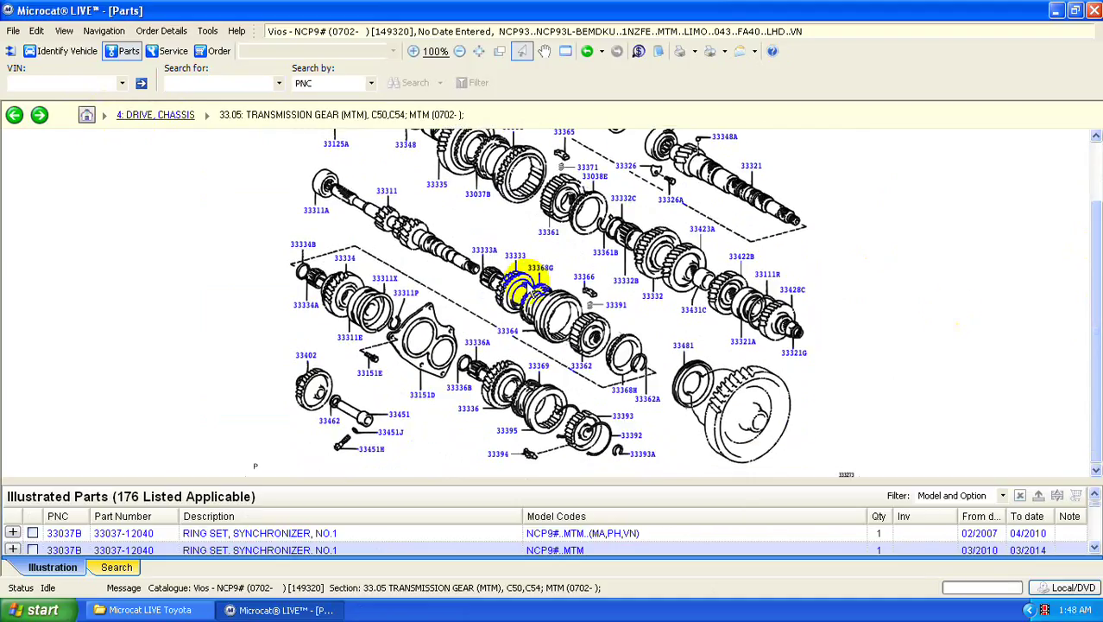
click(542, 271)
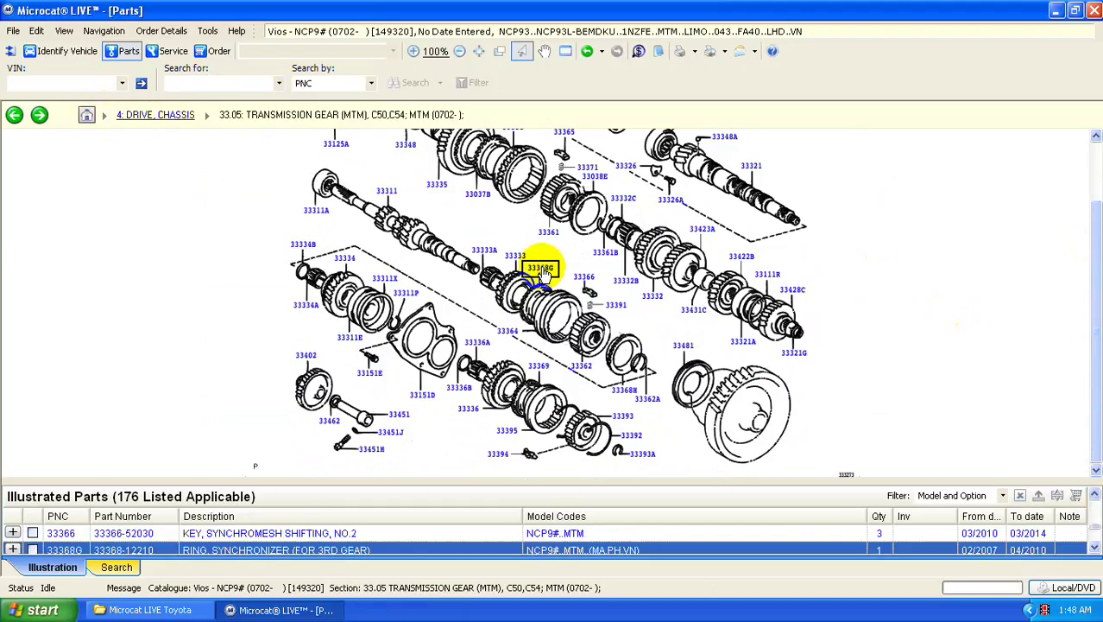
right_click(542, 271)
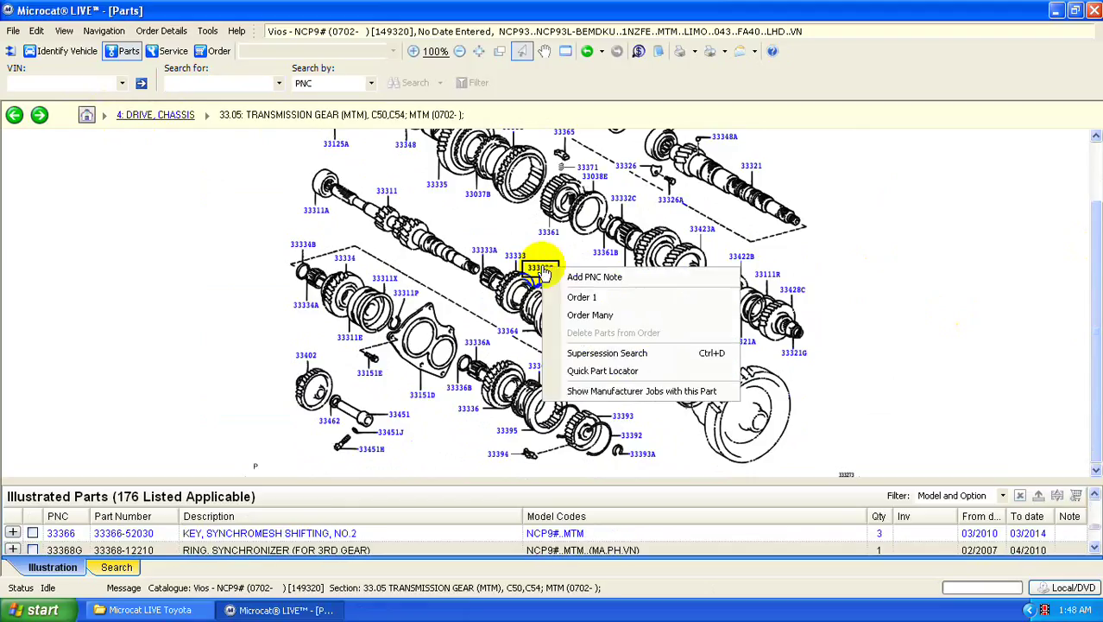
click(581, 296)
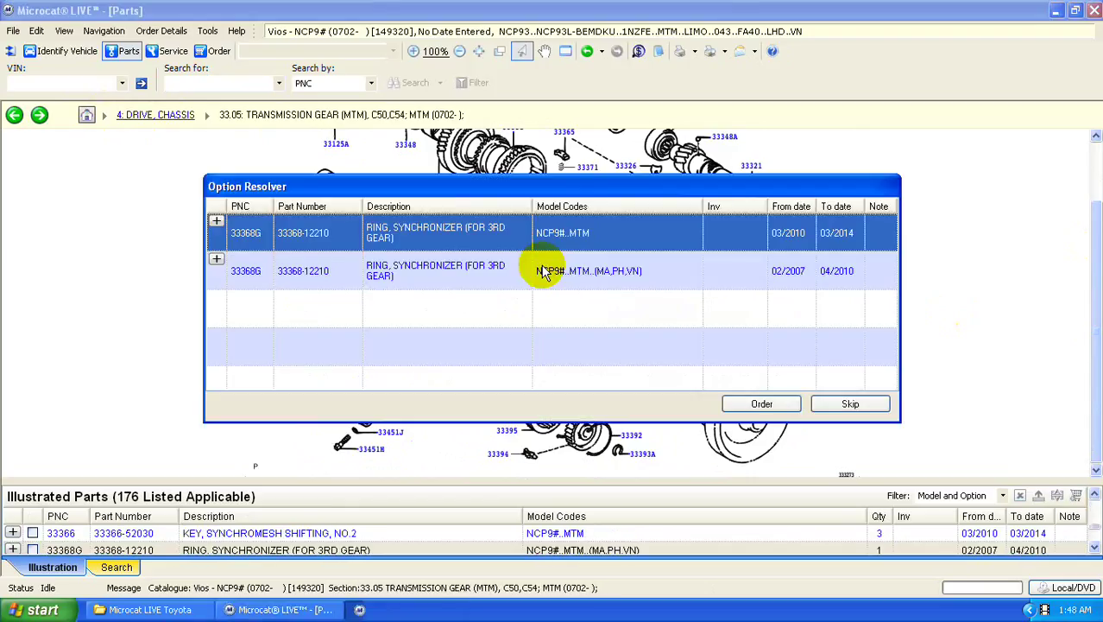
click(762, 404)
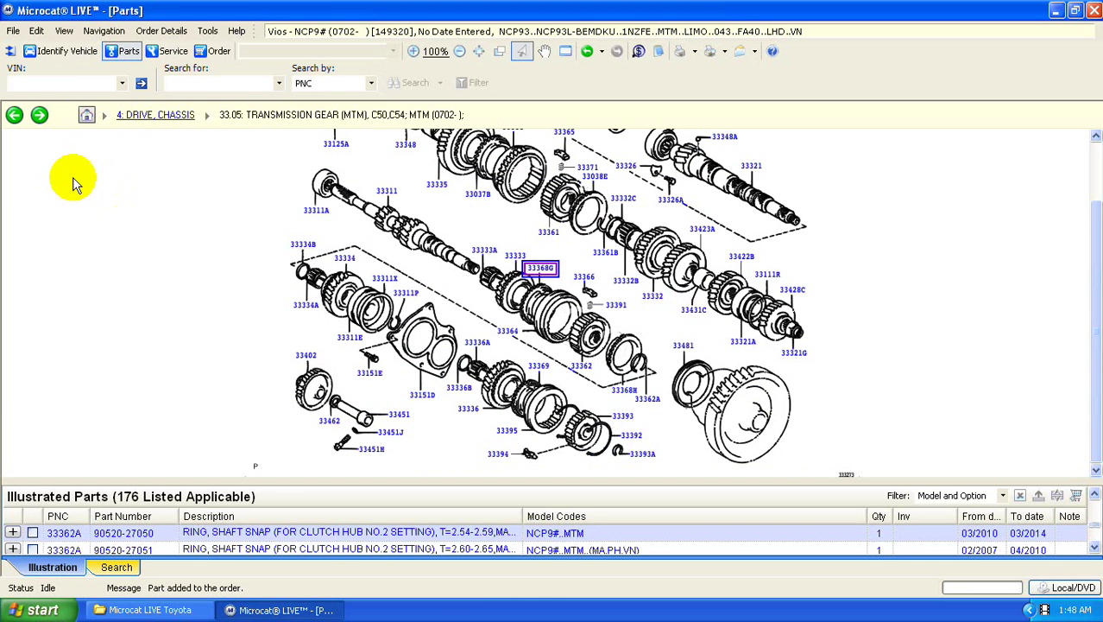
click(87, 116)
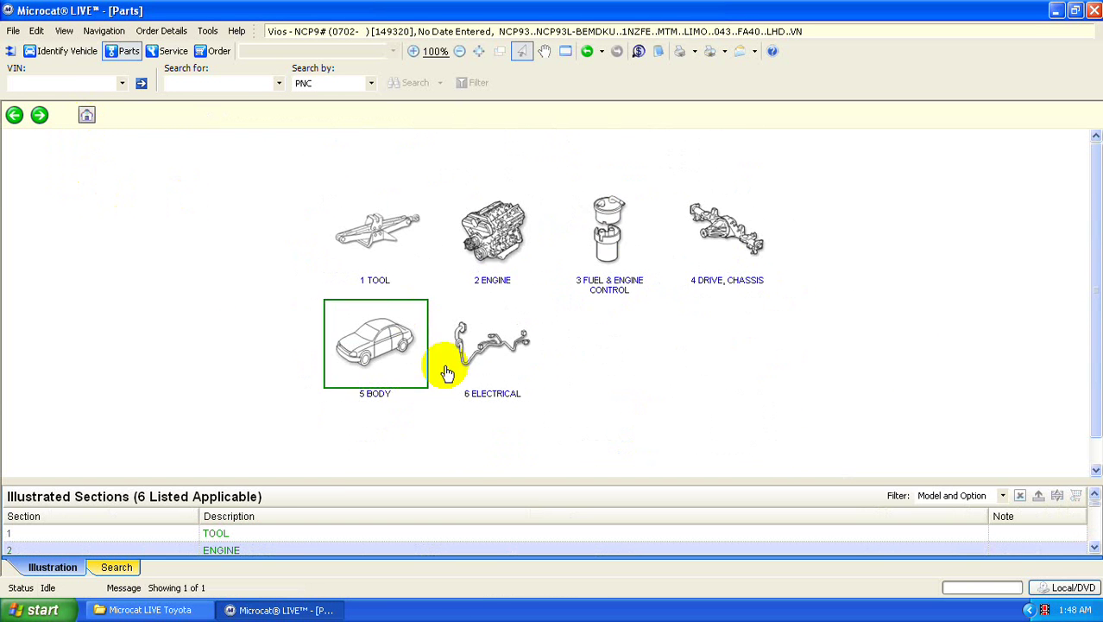
- Go from 5 BODY > 53.01 Radiator Grille to figure 75-01 Emblem & Name Plate
click(421, 363)
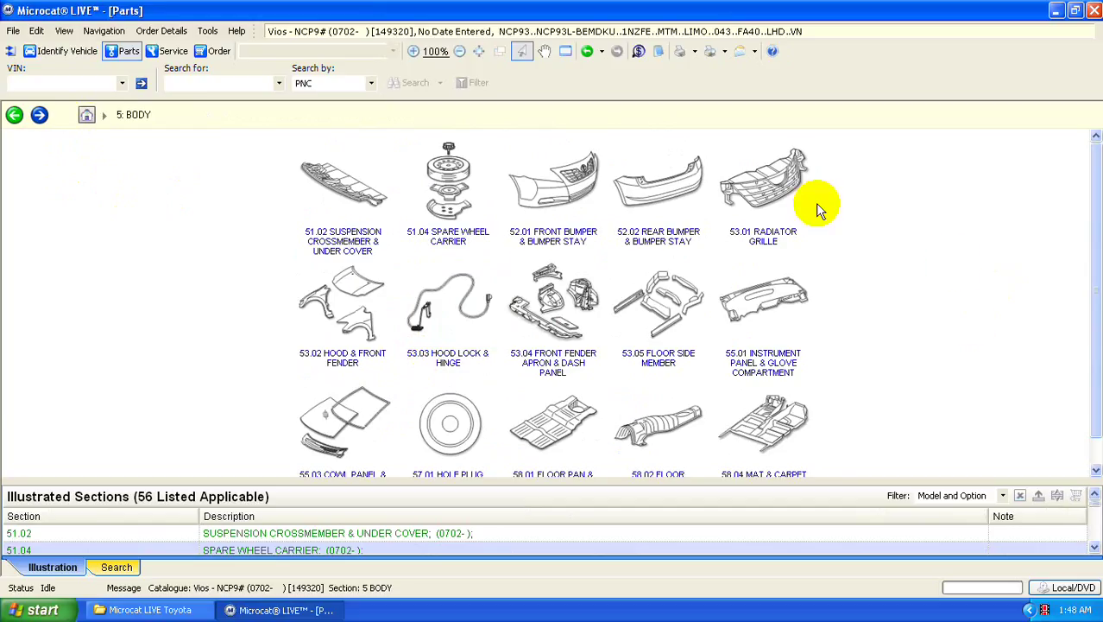
drag(1099, 266, 1029, 198)
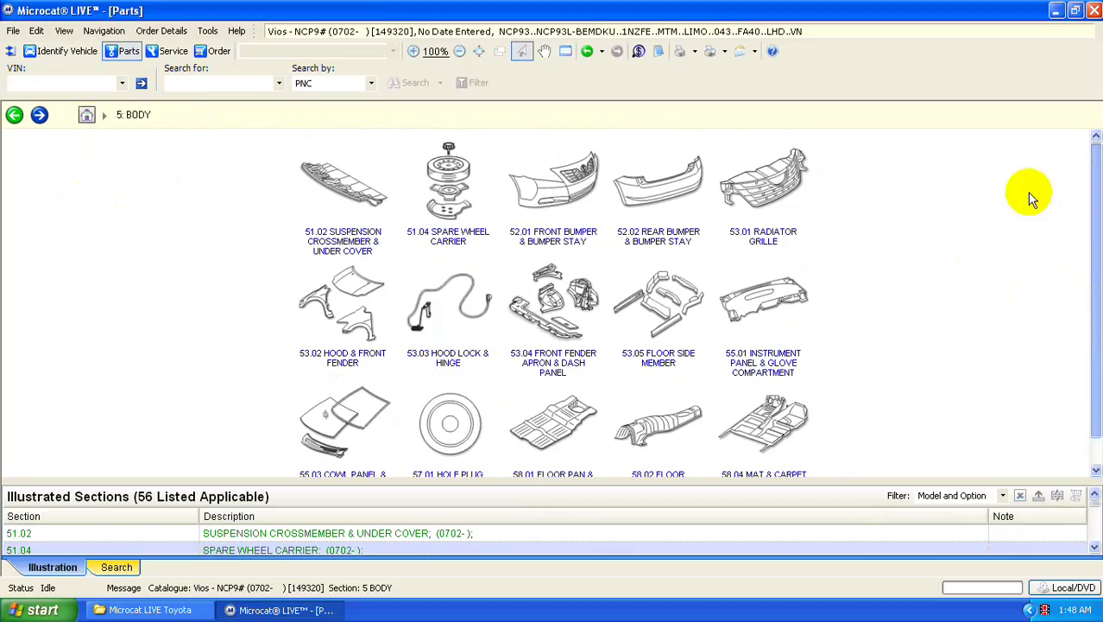
click(779, 175)
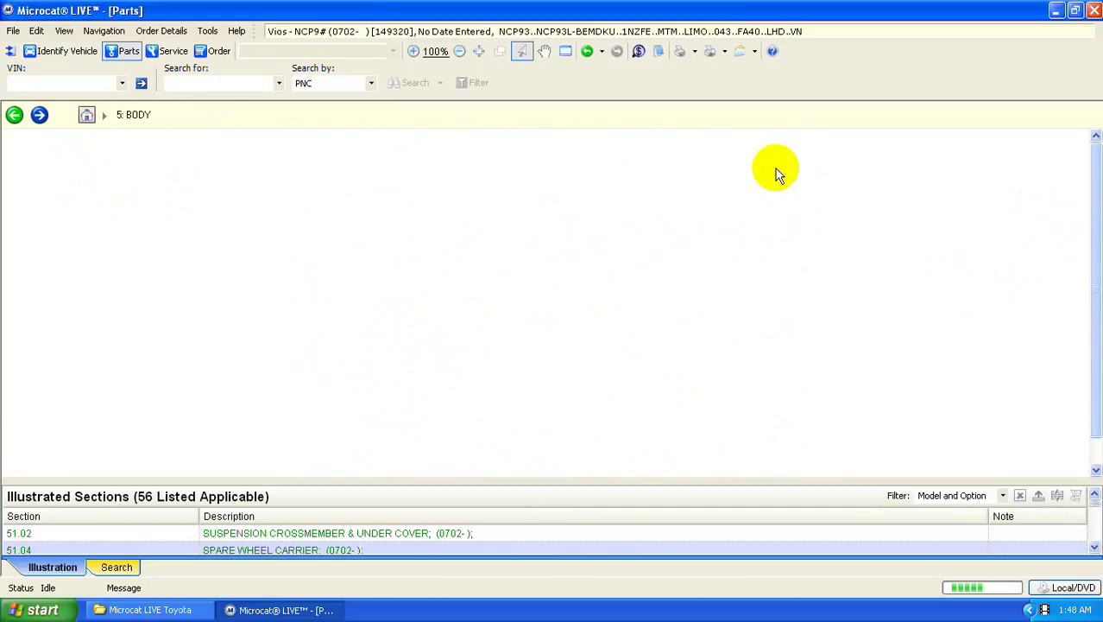
click(1095, 281)
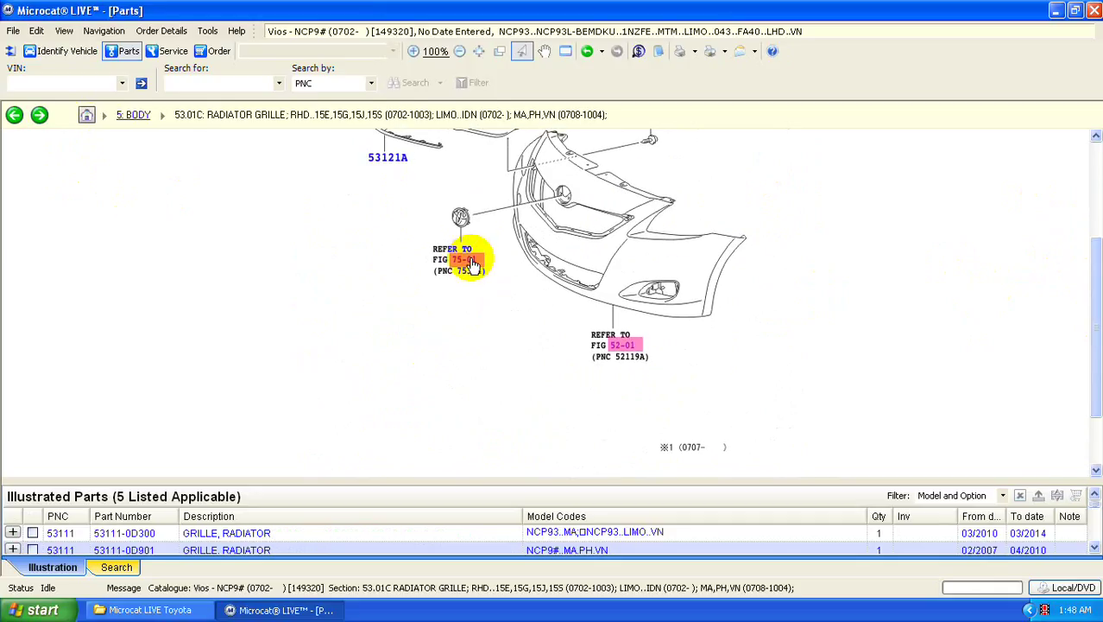
click(467, 259)
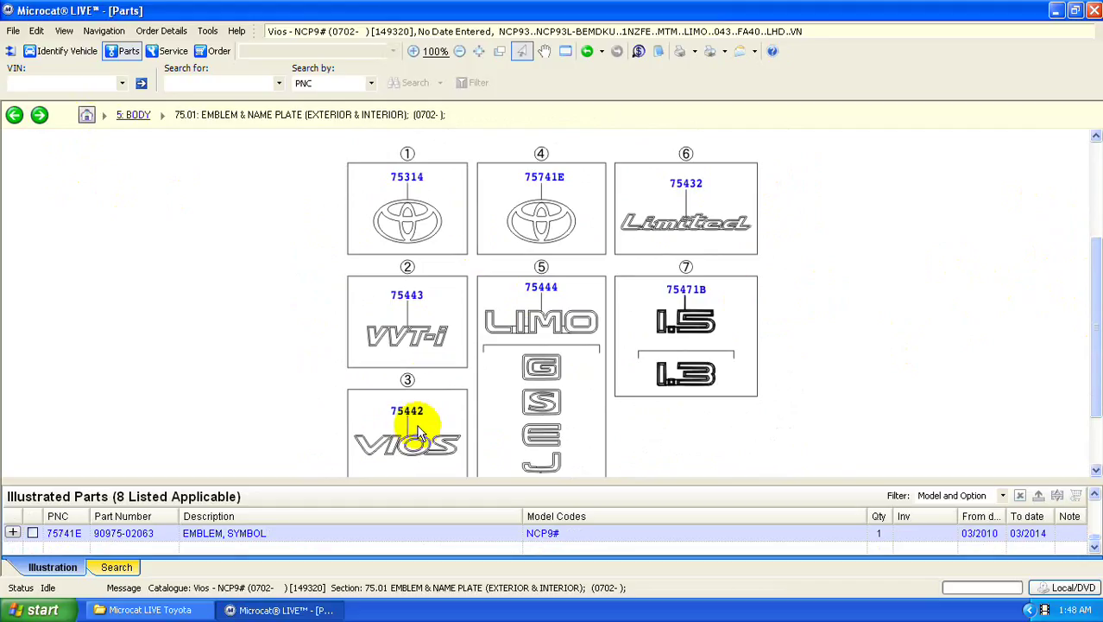
drag(1084, 328, 1086, 365)
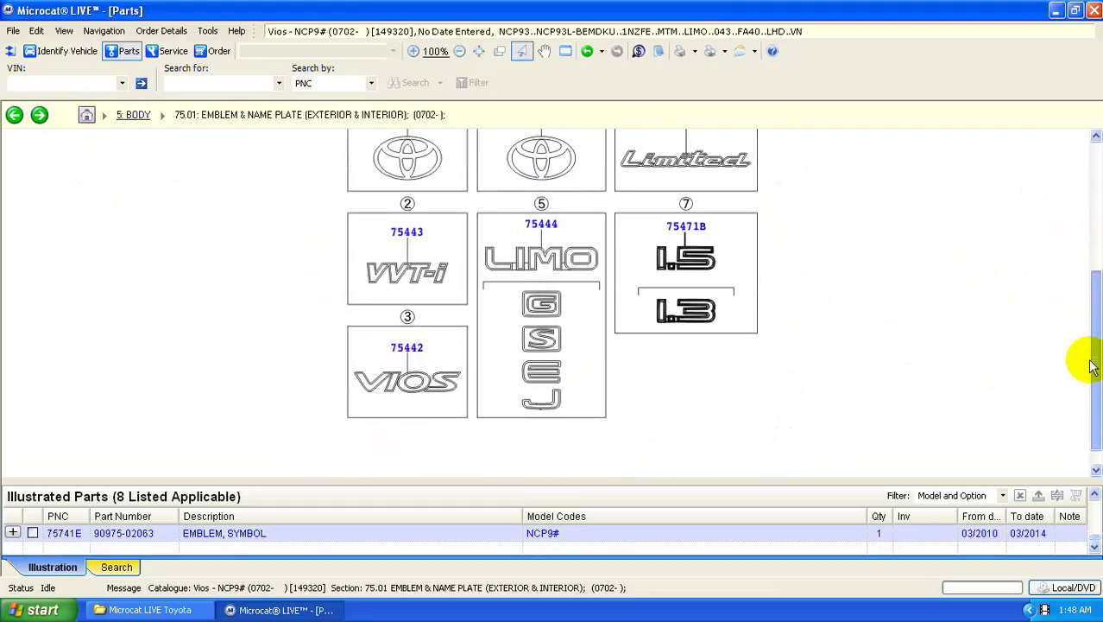
- Order the VIOS luggage door name plate 75442-0D070 using its first variant
click(407, 347)
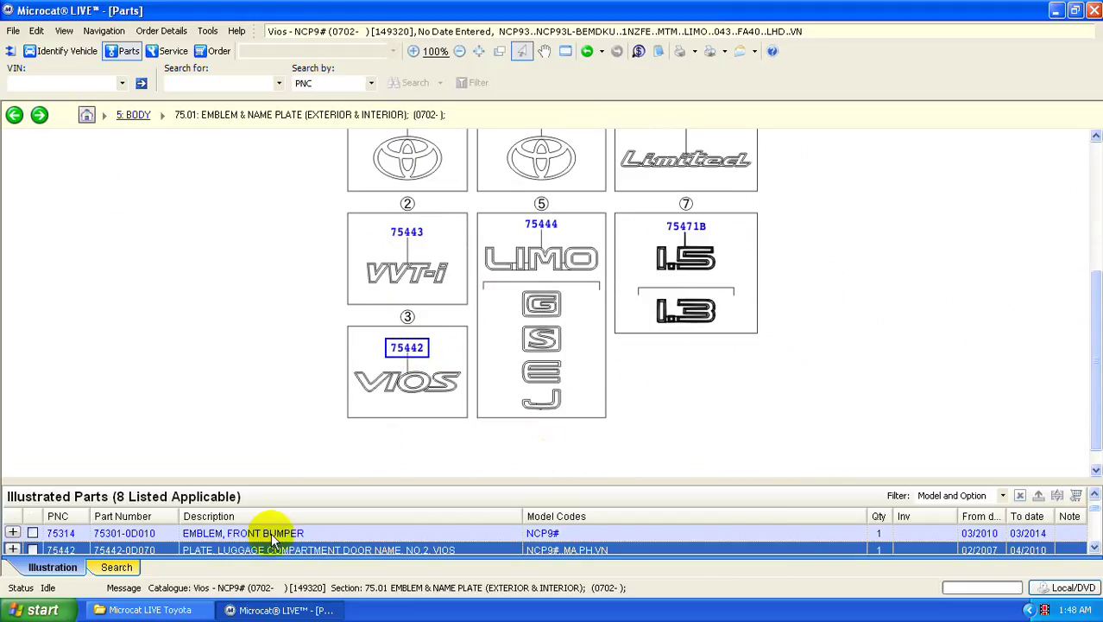
double_click(406, 347)
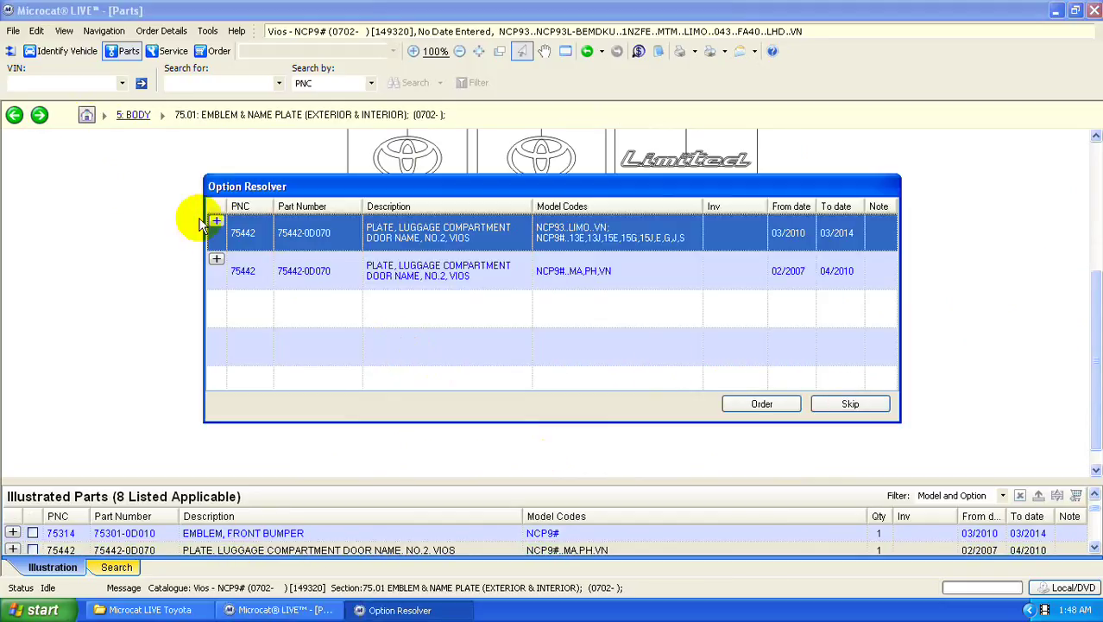
click(217, 221)
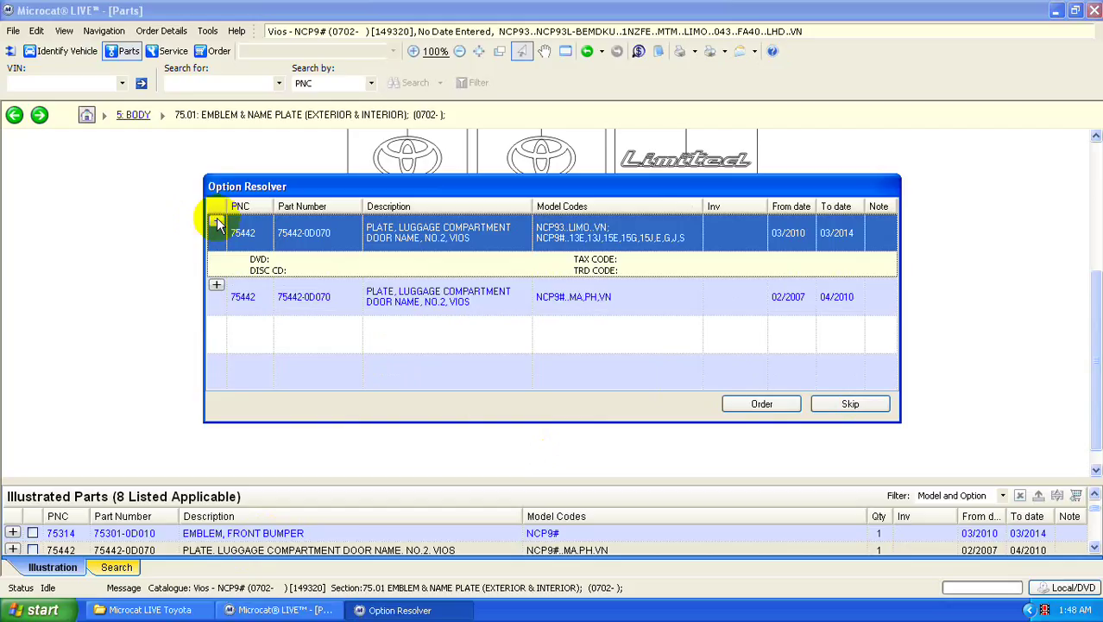
click(216, 223)
click(752, 403)
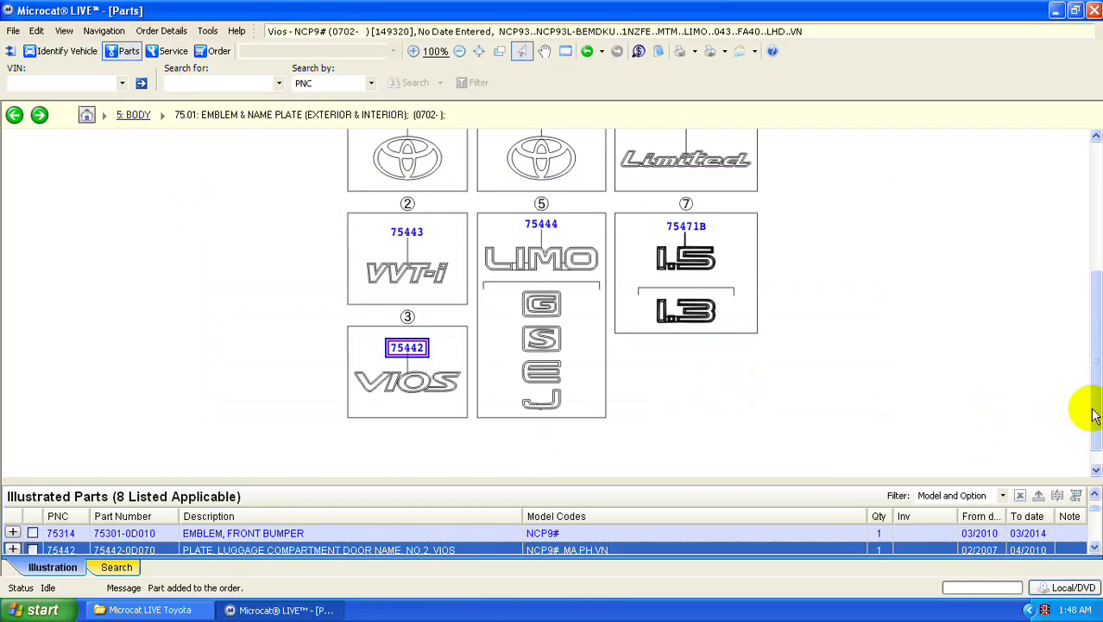
scroll(1086, 330, up, 5)
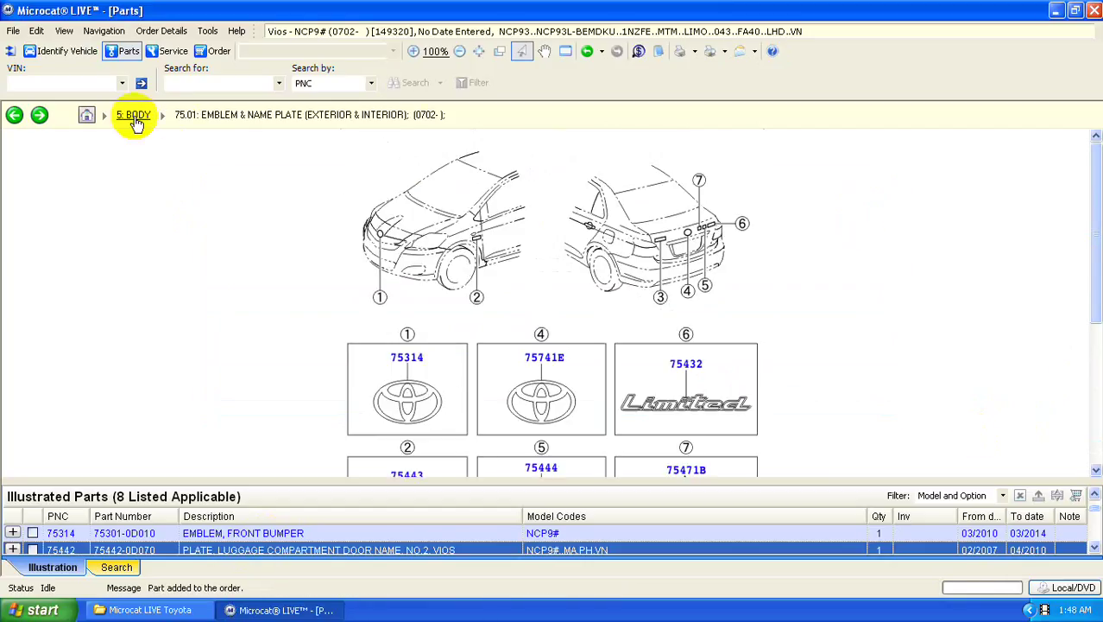
- Go from the section overview to the 6 Electrical section's 81.01 Headlamp parts diagram
click(86, 115)
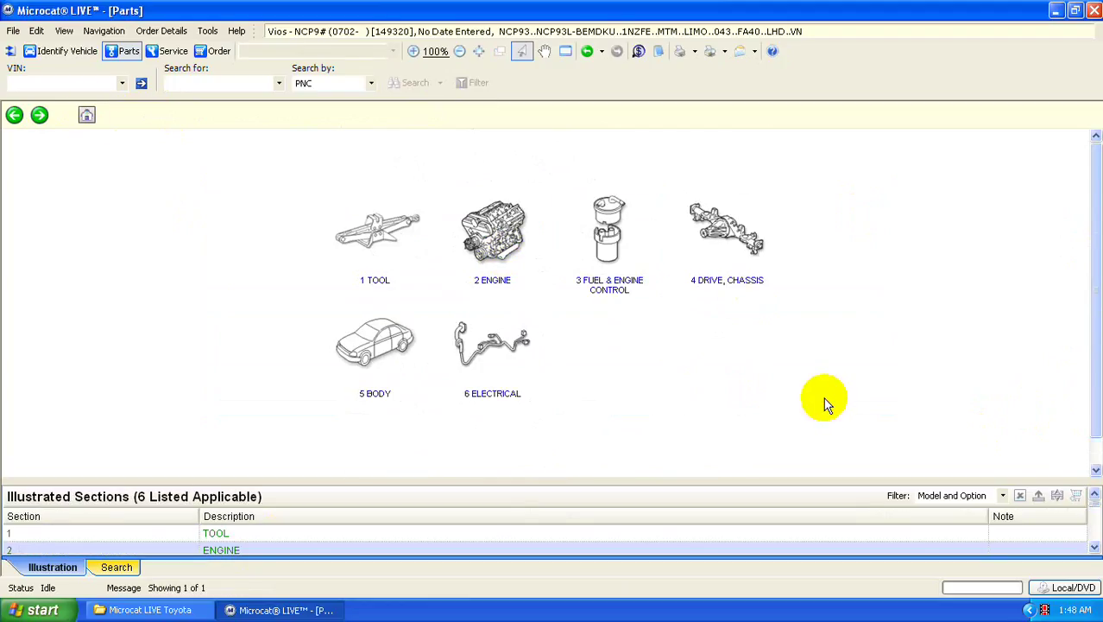
click(485, 364)
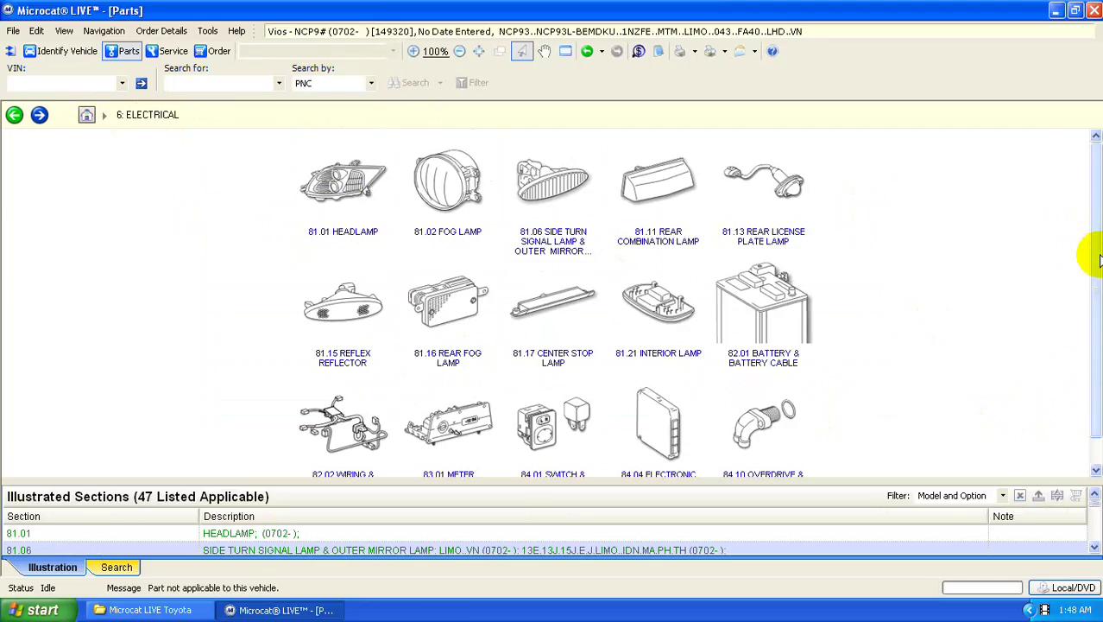
drag(1096, 257, 803, 207)
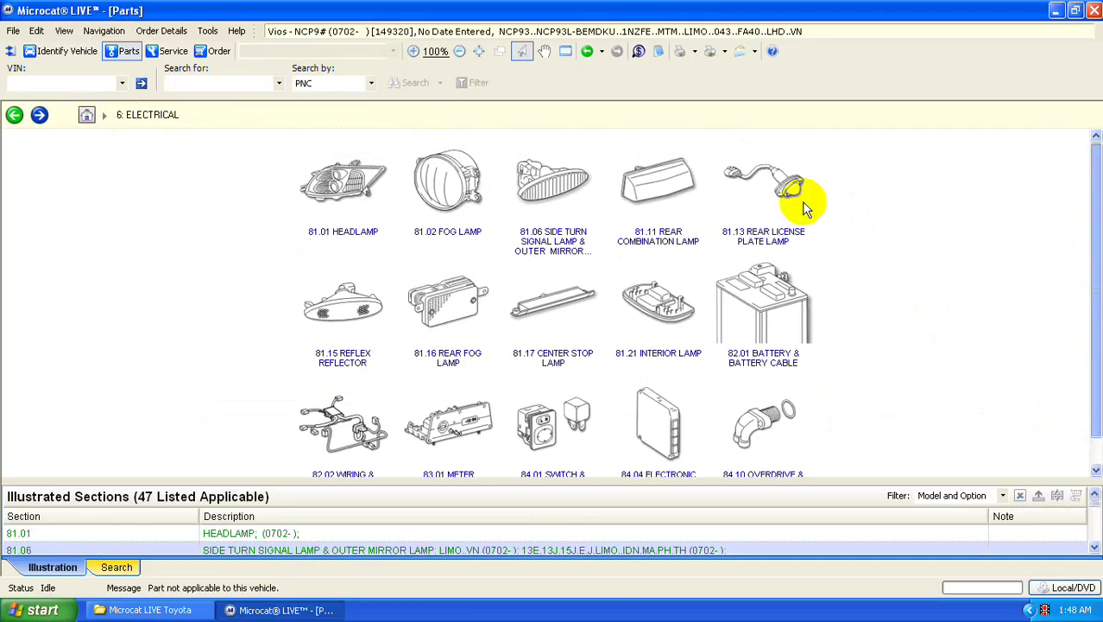
click(356, 186)
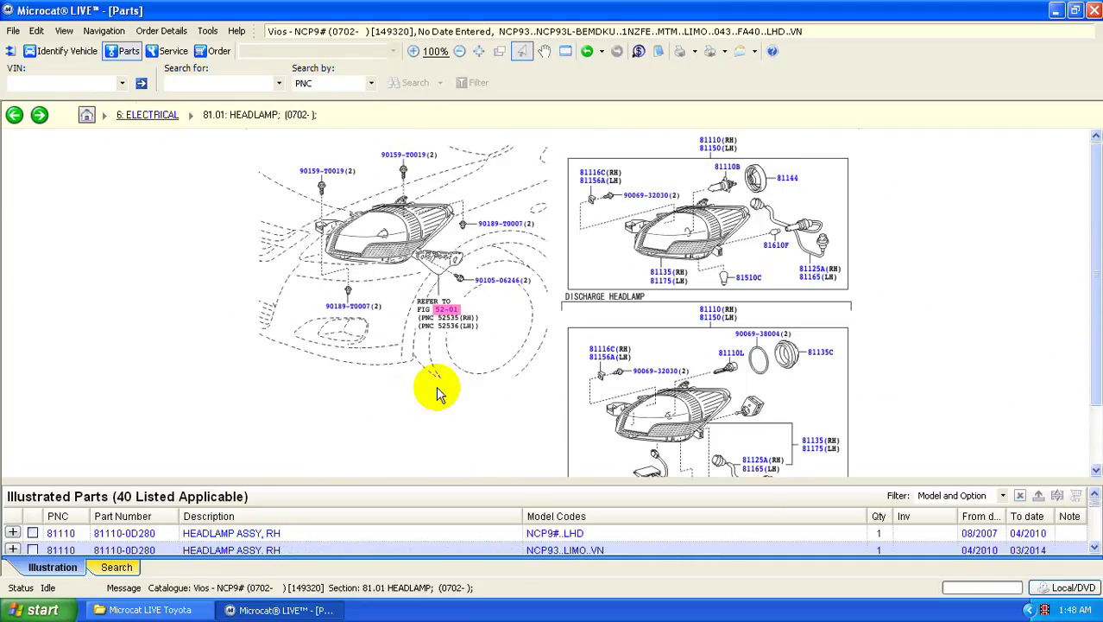
scroll(1064, 415, down, 1)
scroll(1040, 384, up, 1)
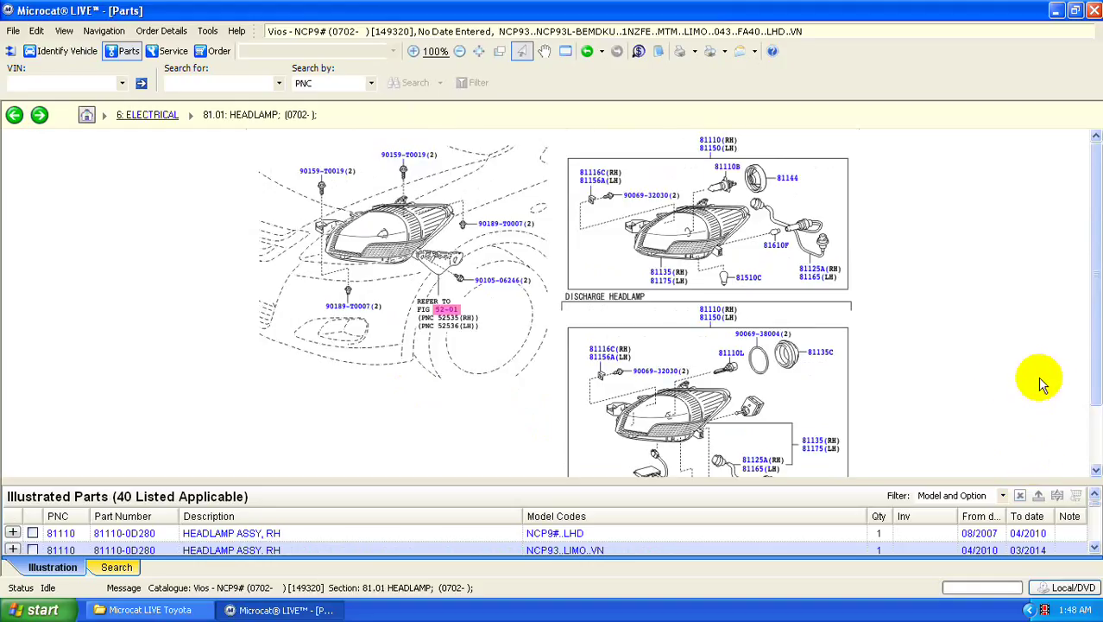
click(718, 171)
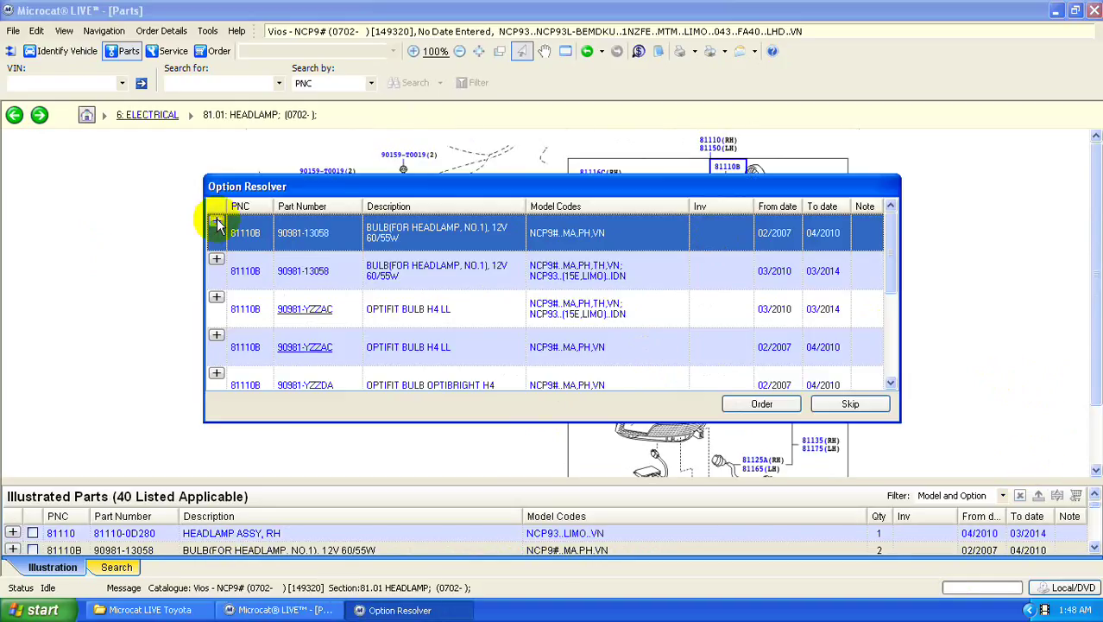
click(217, 224)
click(771, 404)
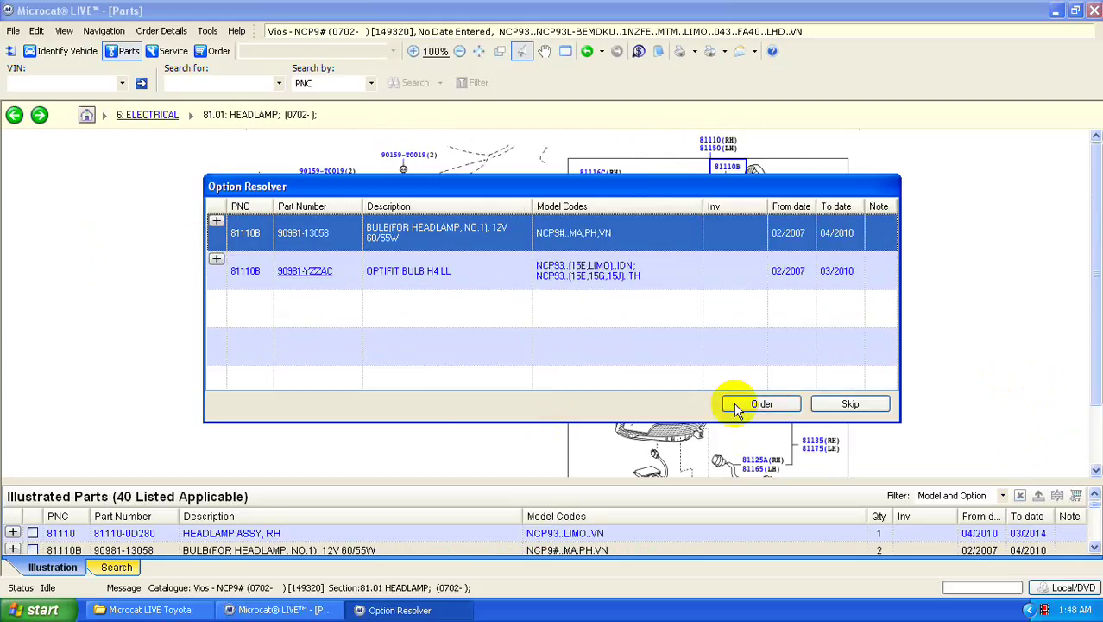
click(760, 401)
drag(1092, 362, 285, 47)
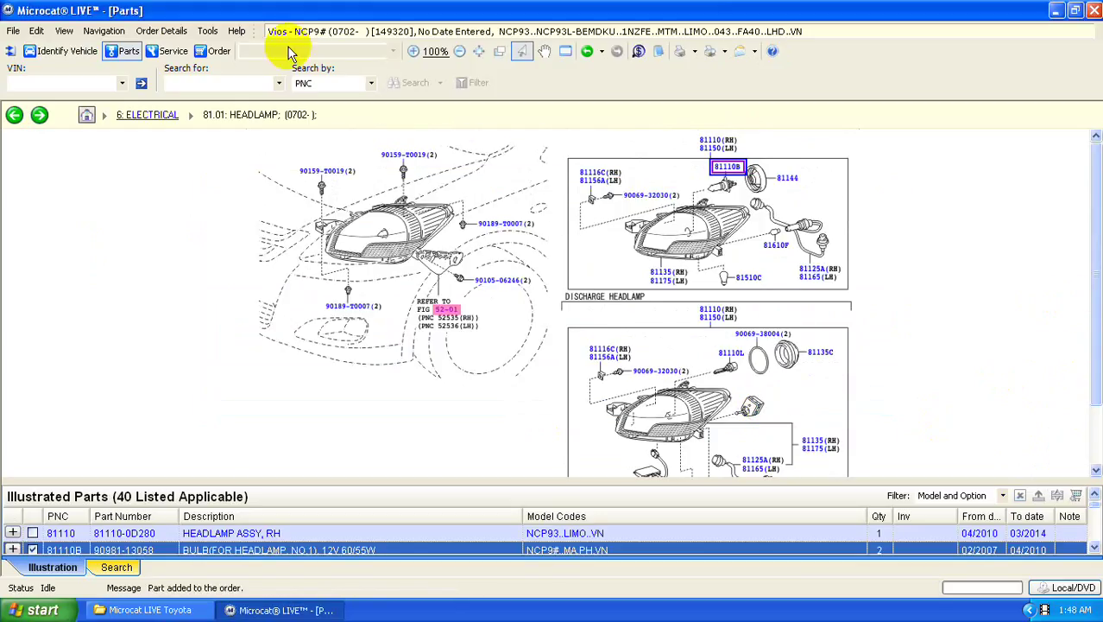
- Switch to the Order List view and enter the customer's name
click(100, 31)
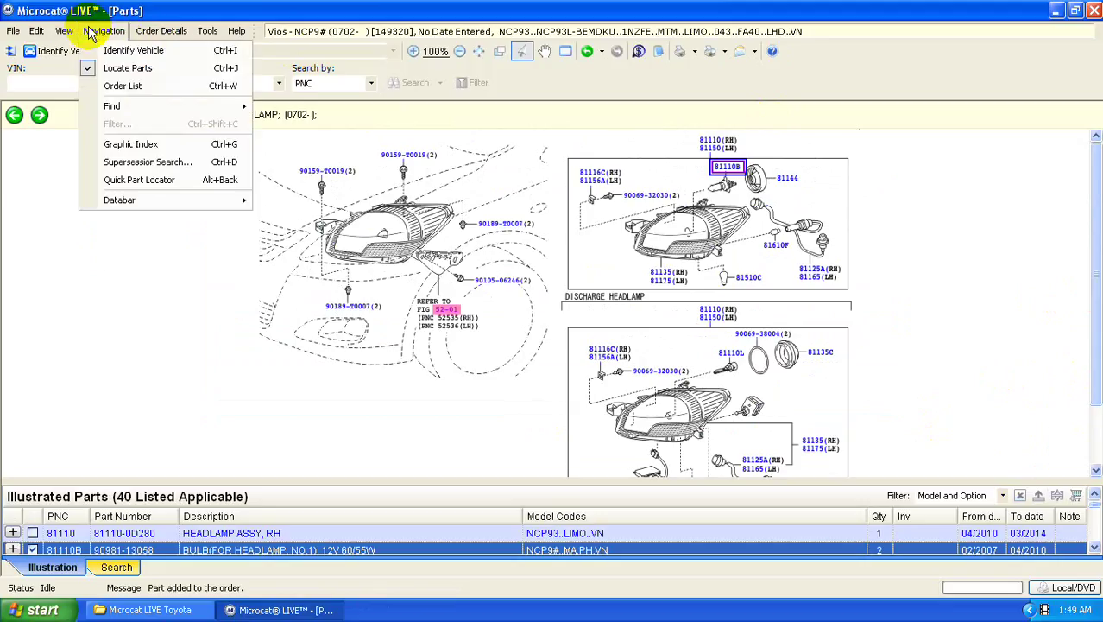
click(138, 87)
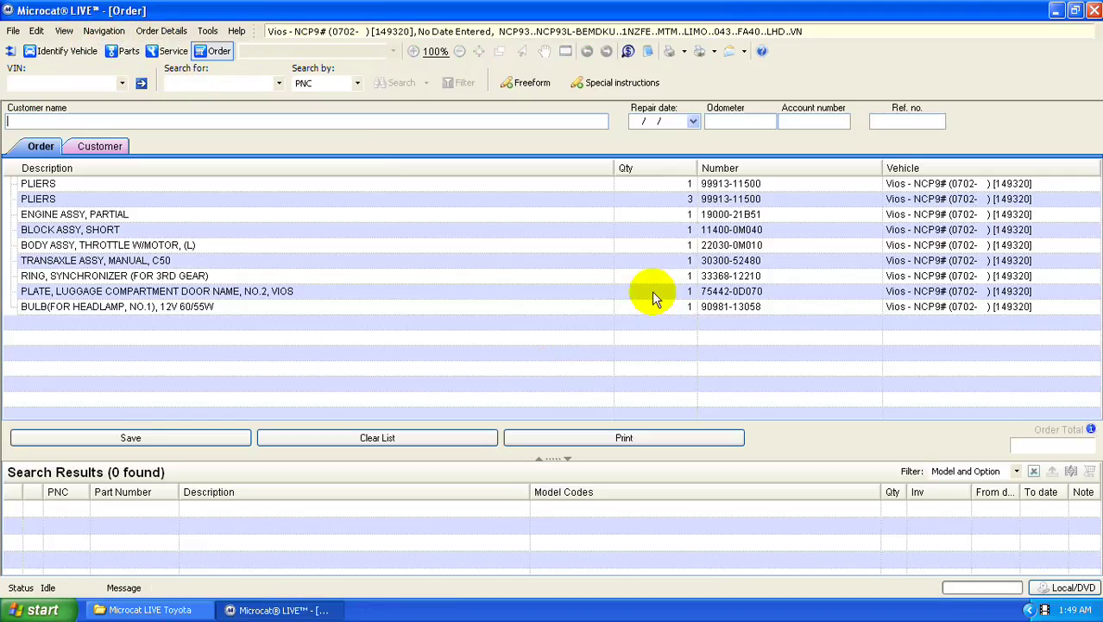
click(156, 119)
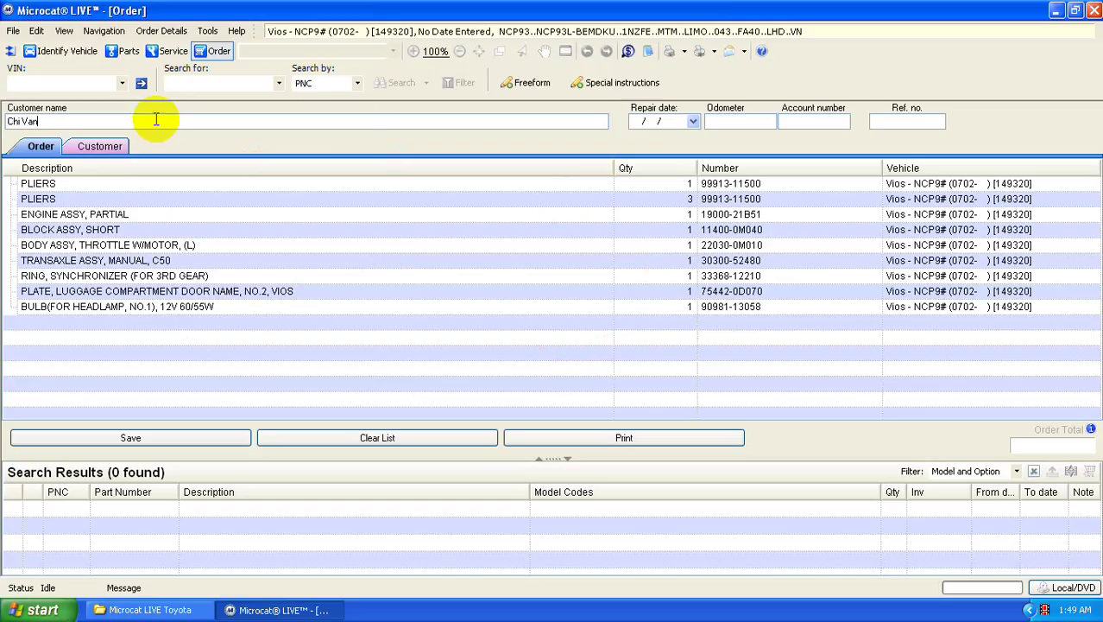
- Set the repair date to today (1/2/2015) and type the account number
click(693, 121)
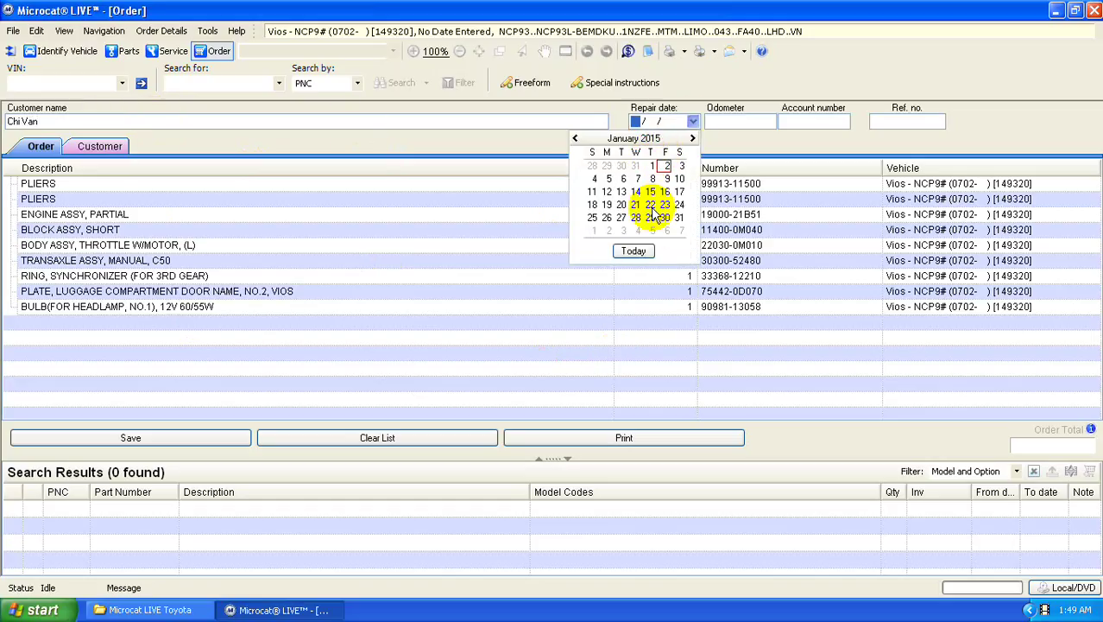
click(649, 246)
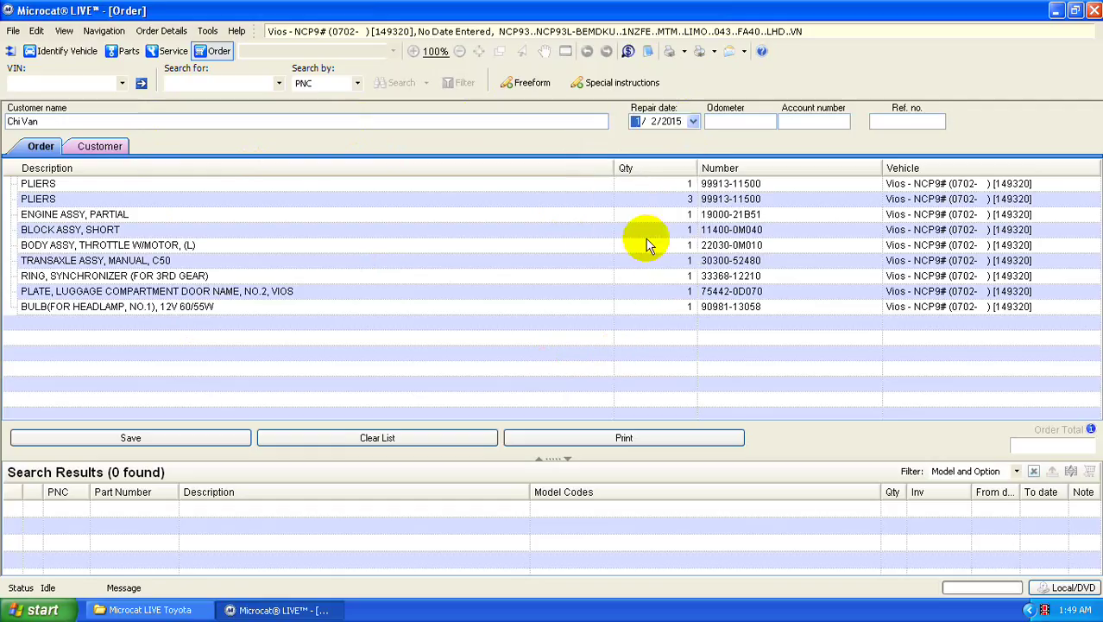
click(764, 124)
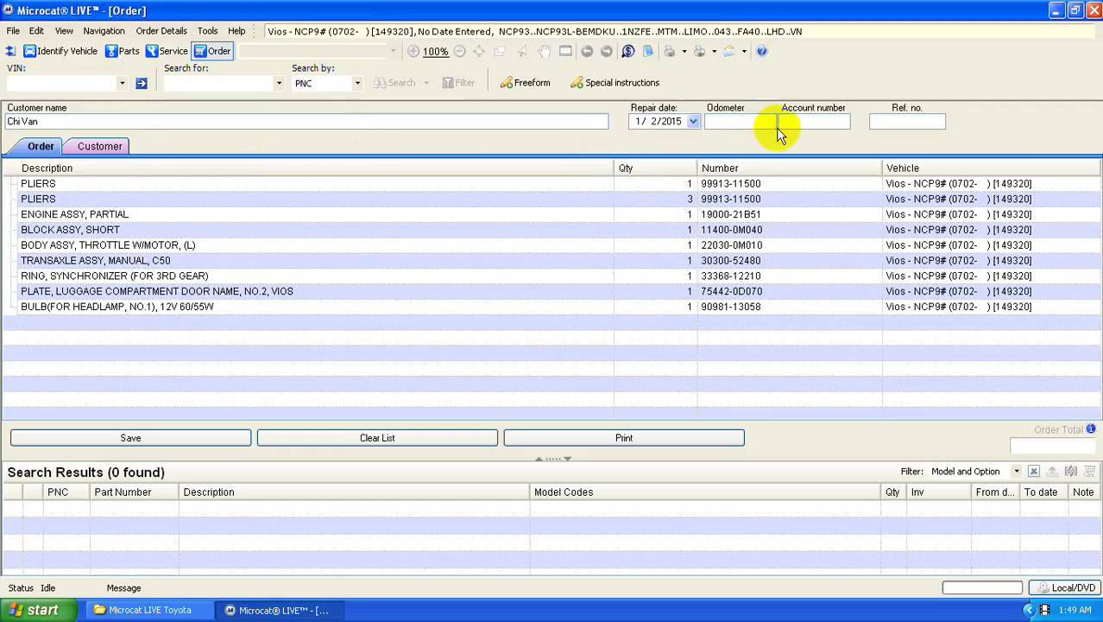
click(816, 121)
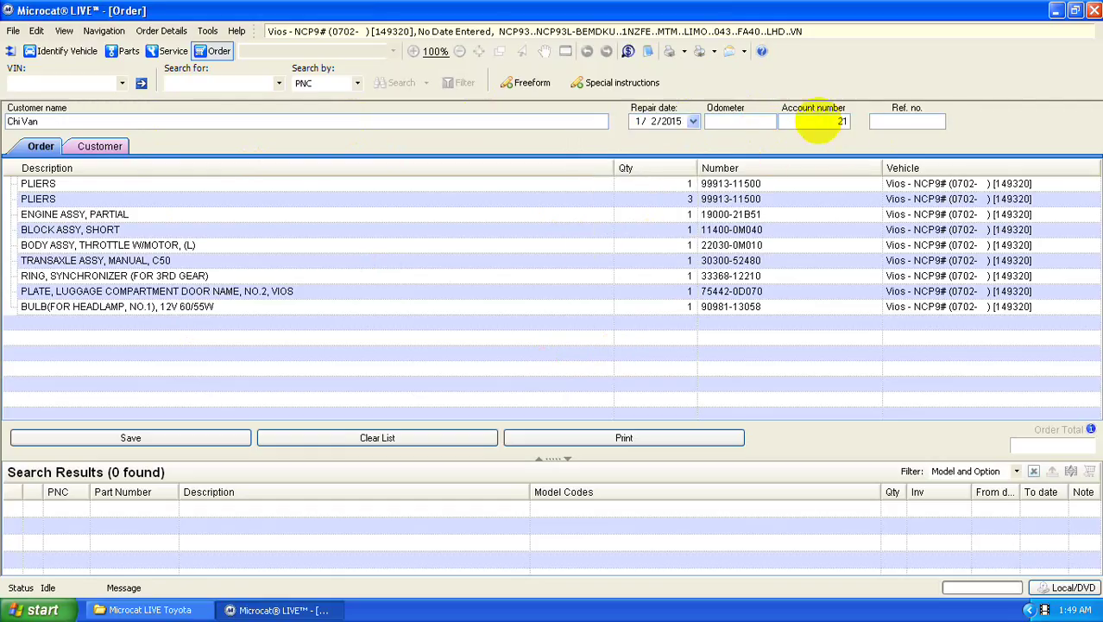
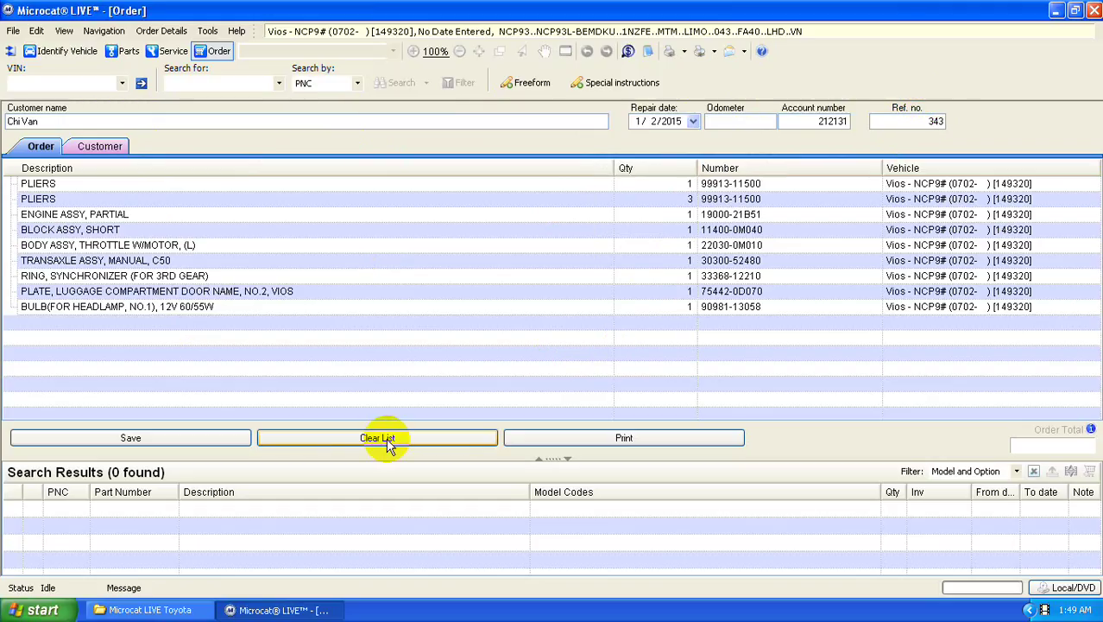
- Save the order under the customer's name, then print the order list, confirming with OK
click(138, 436)
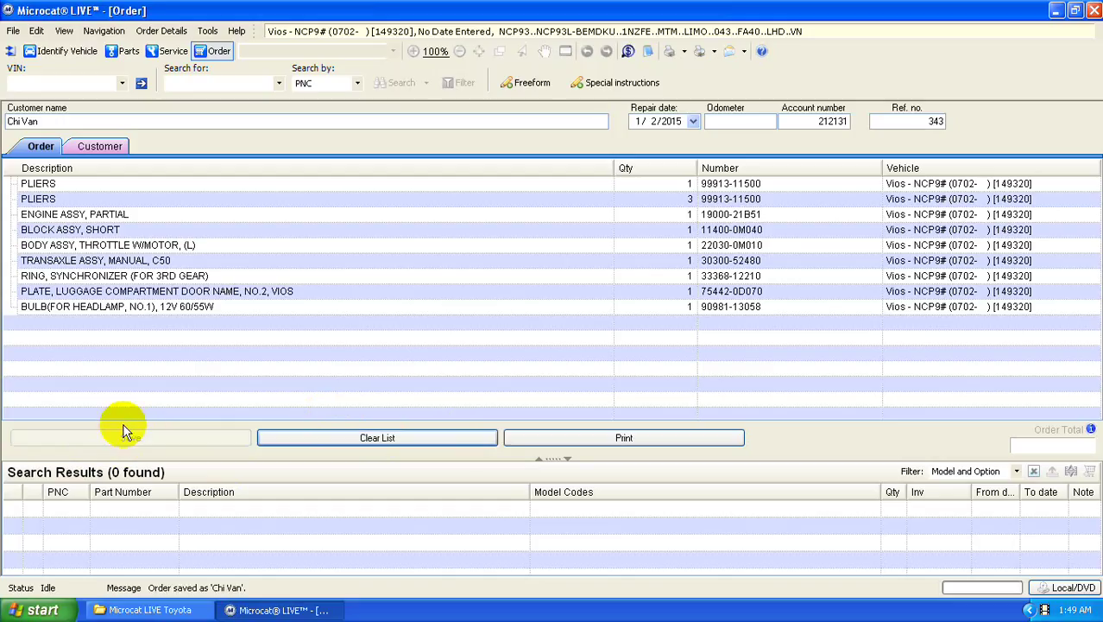
click(639, 438)
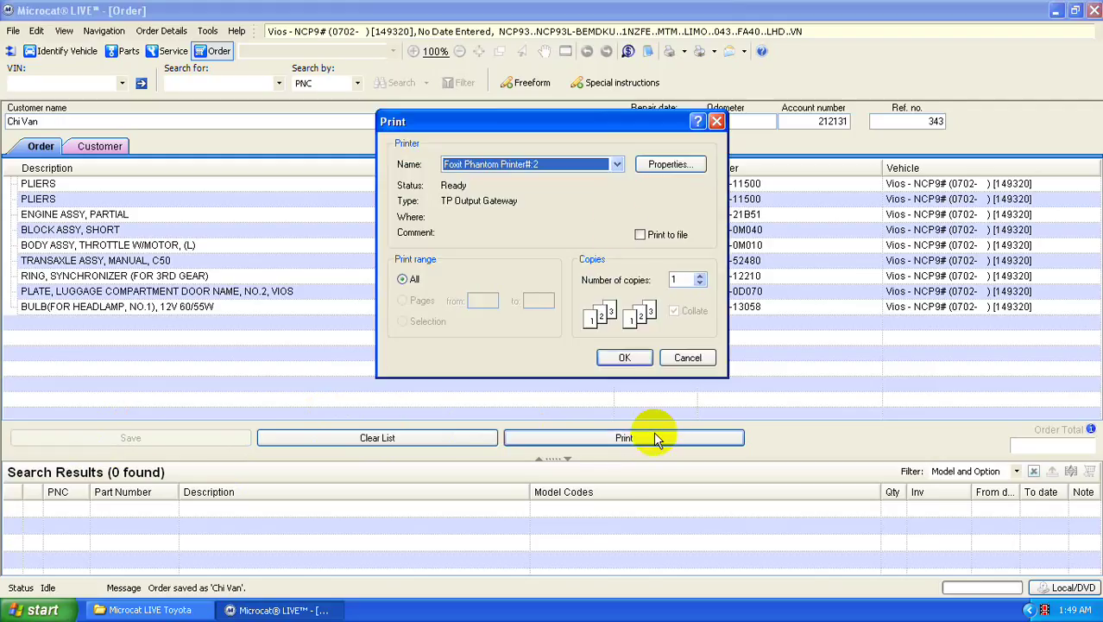
click(627, 355)
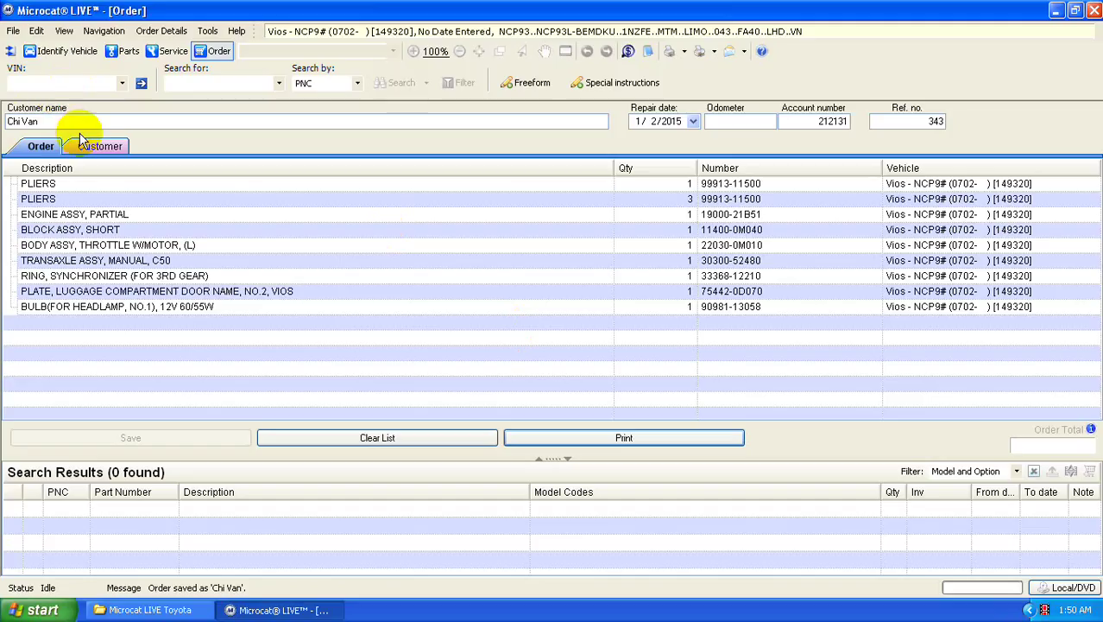
- Visit the headlamp illustration, the Graphic Index and the Quick Part Locator, cancelling the locator
click(102, 31)
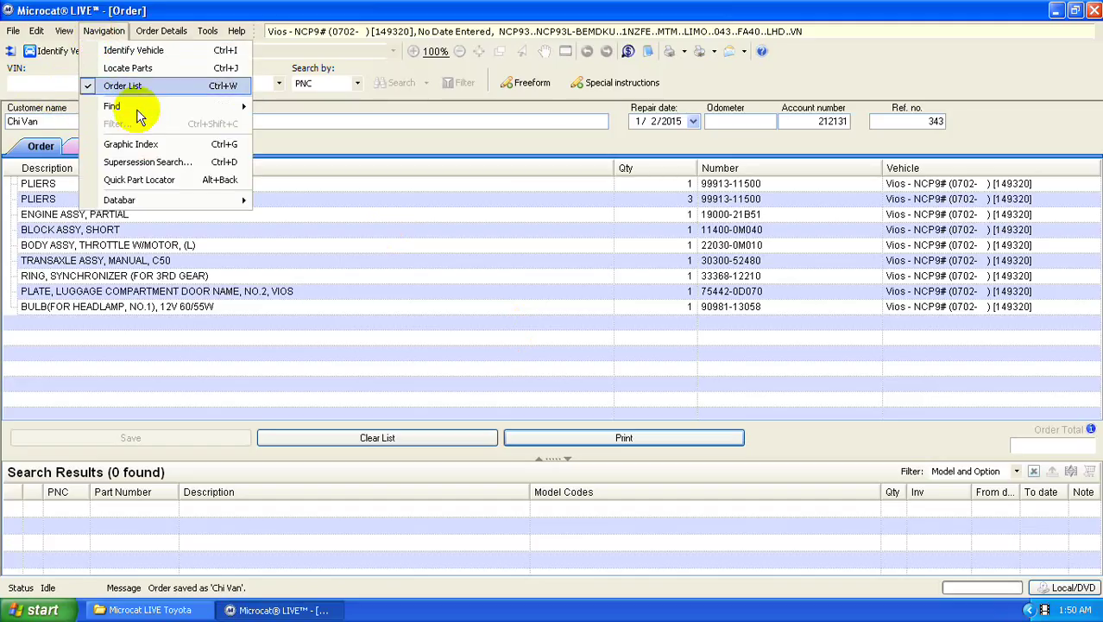
click(205, 68)
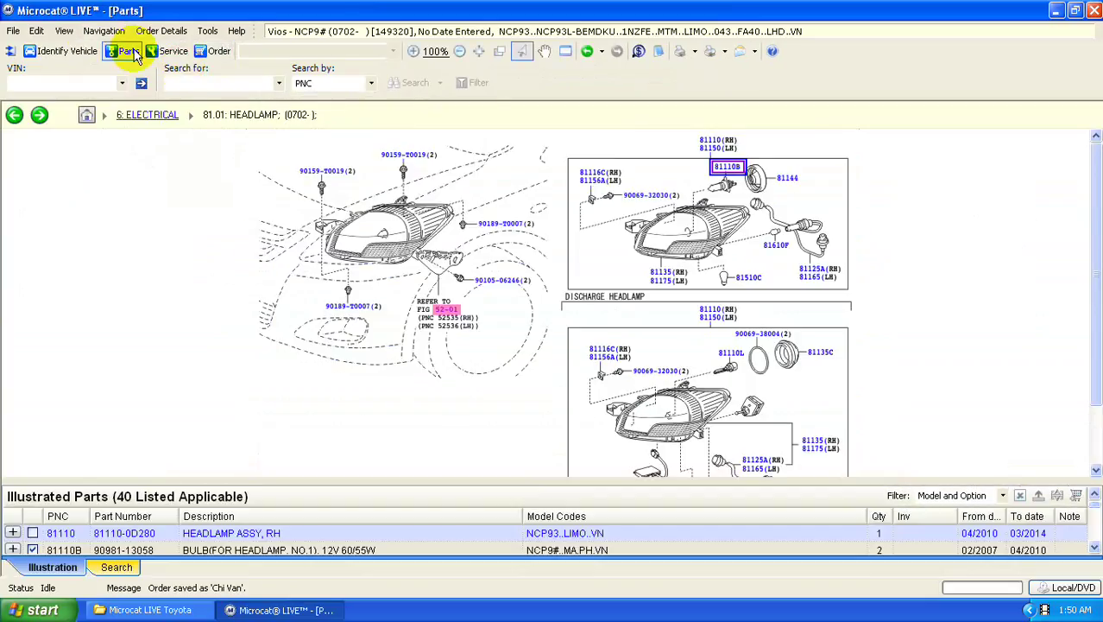
click(95, 31)
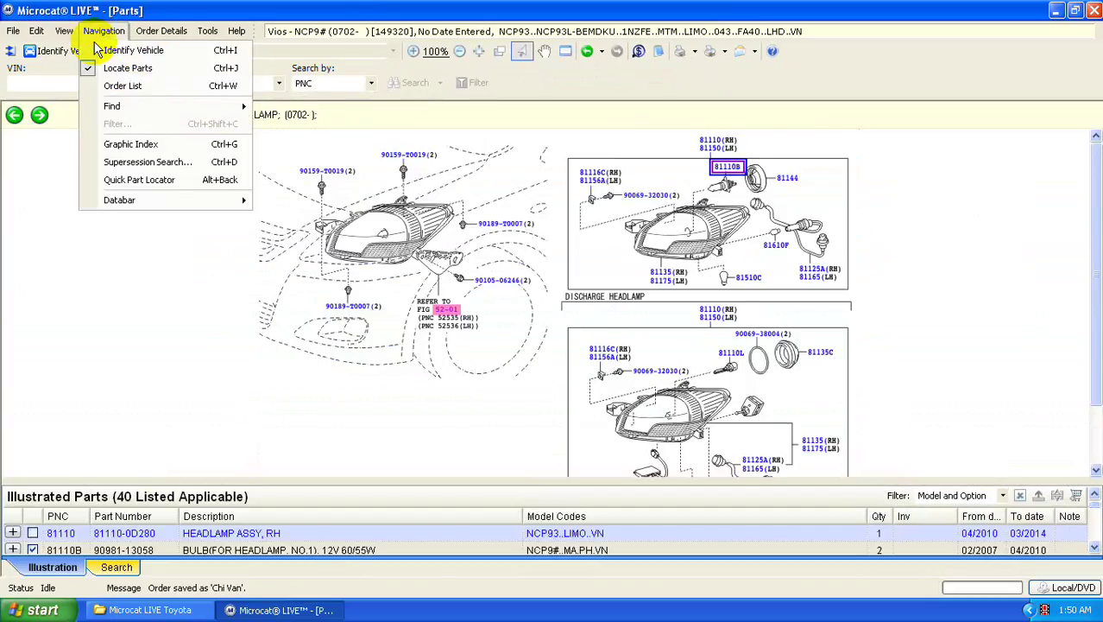
click(198, 143)
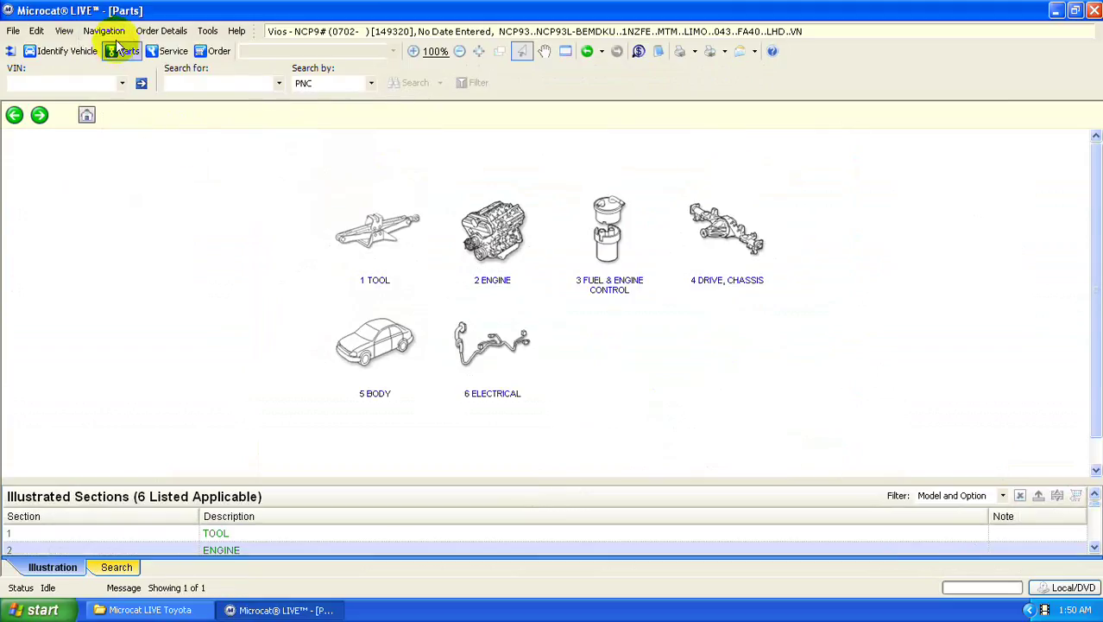
click(104, 31)
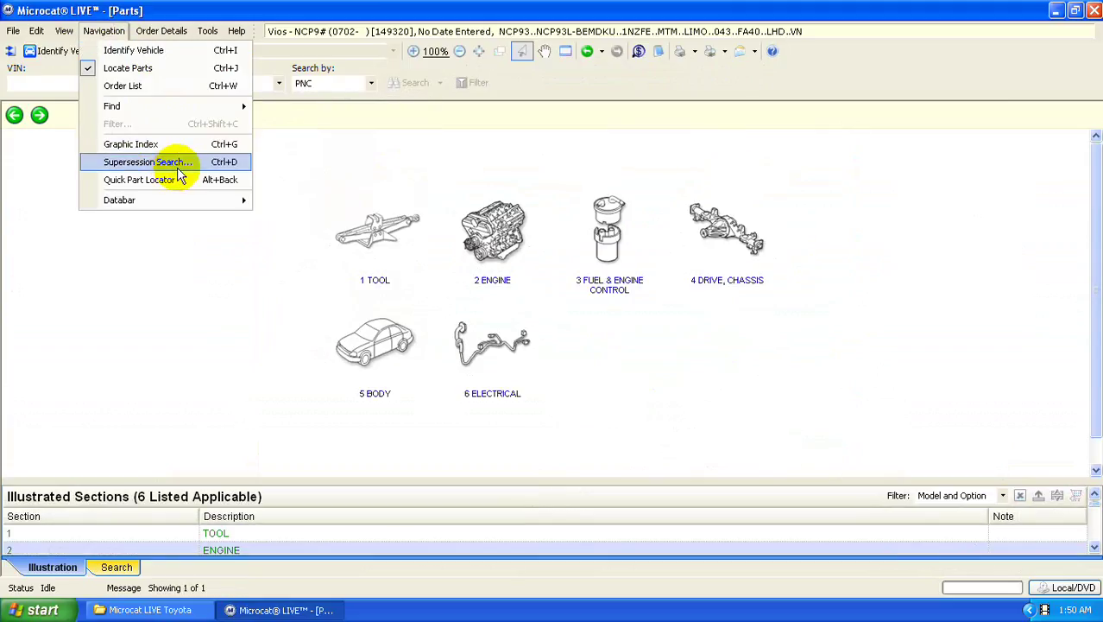
click(179, 178)
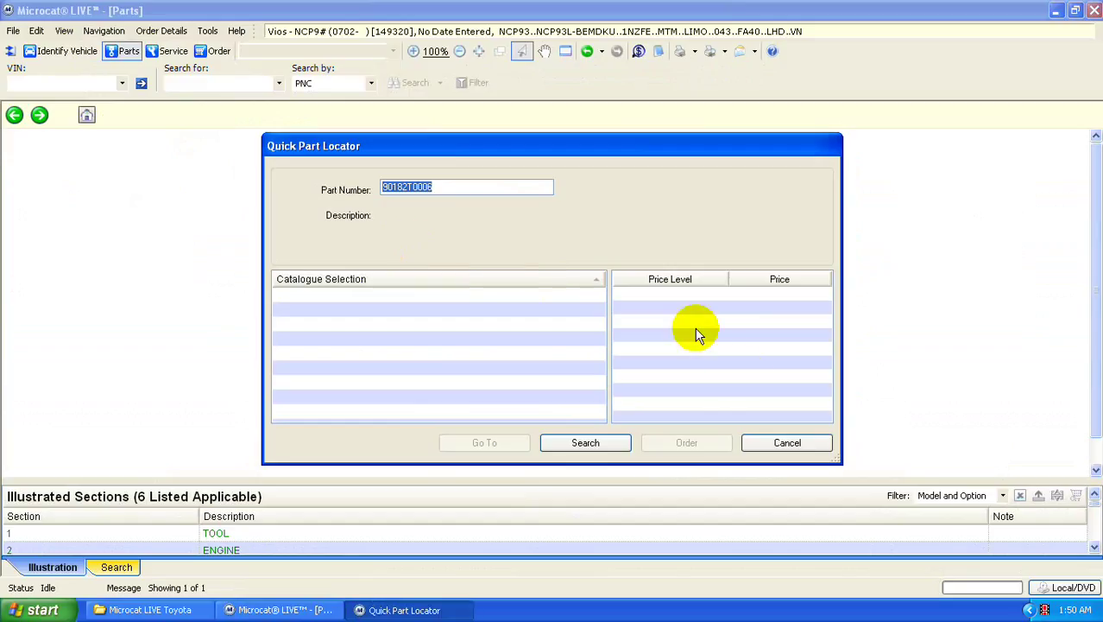
click(787, 443)
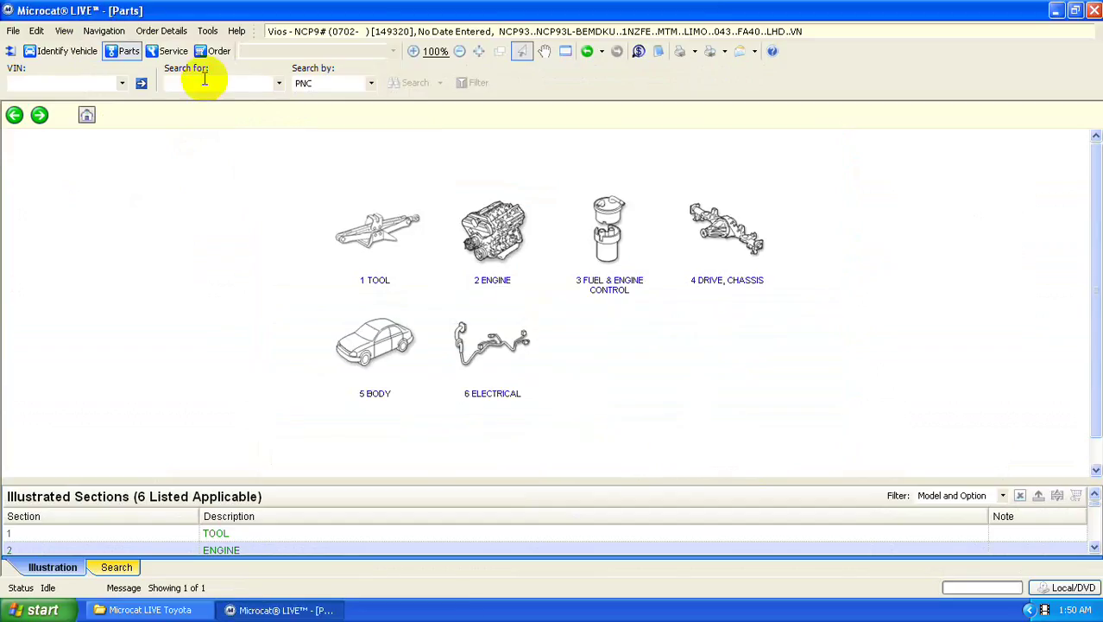
- Return to the Identify Vehicle screen via Find > Reg... and minimize Microcat LIVE
click(101, 35)
click(222, 107)
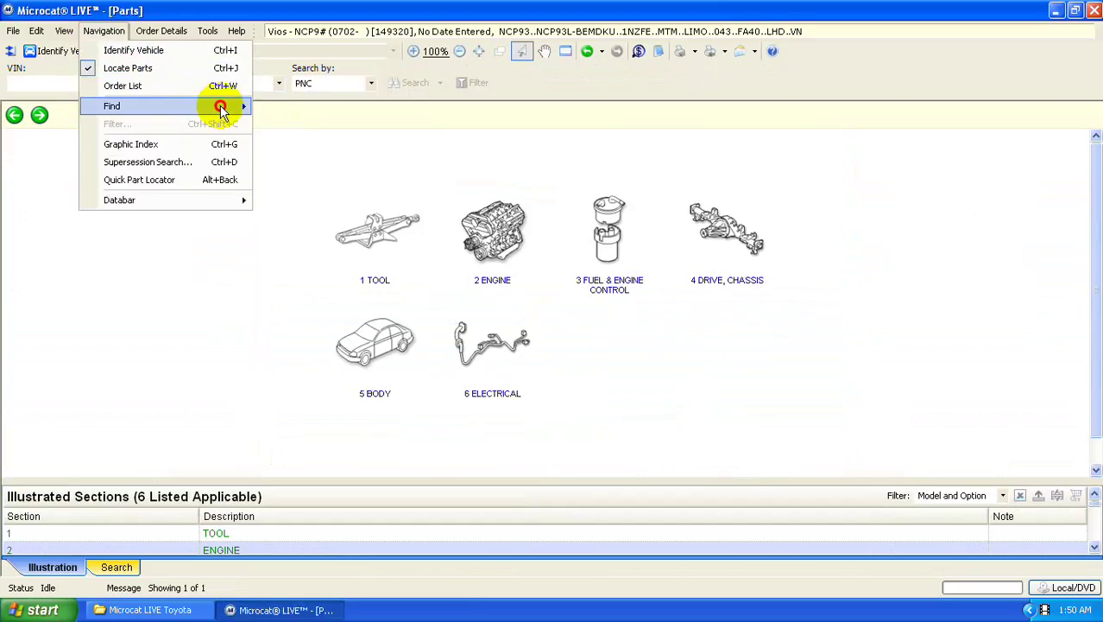
click(320, 160)
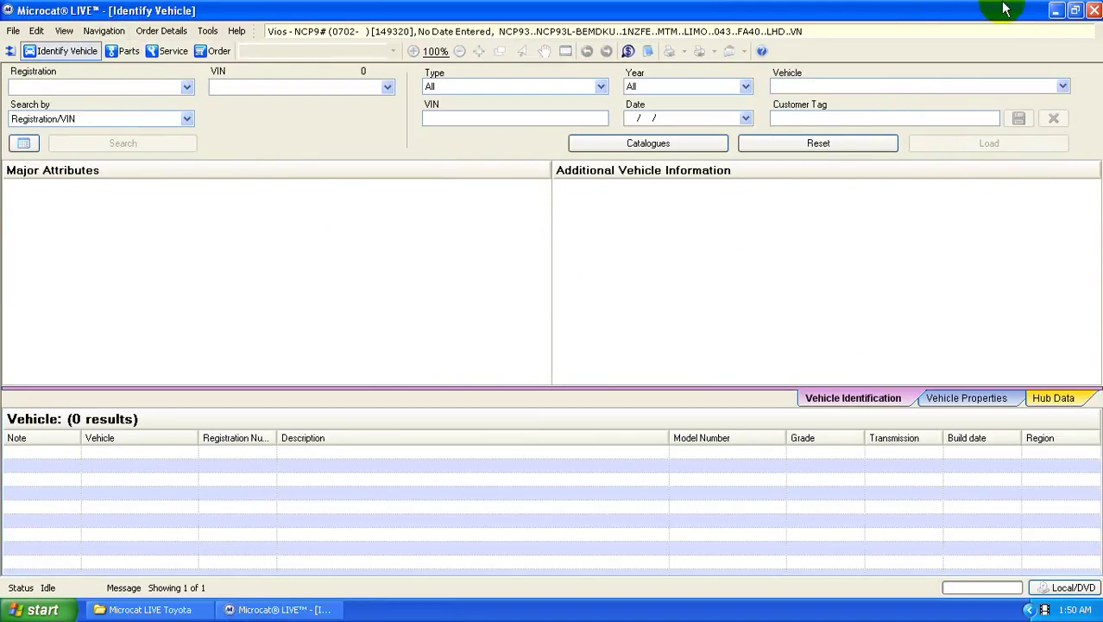
click(1056, 11)
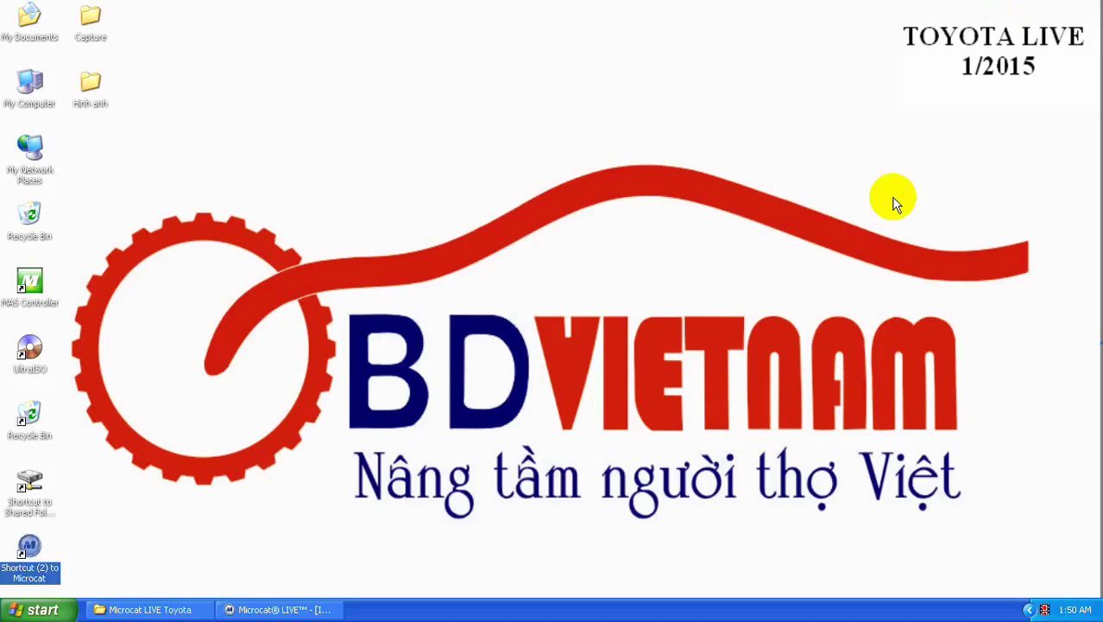